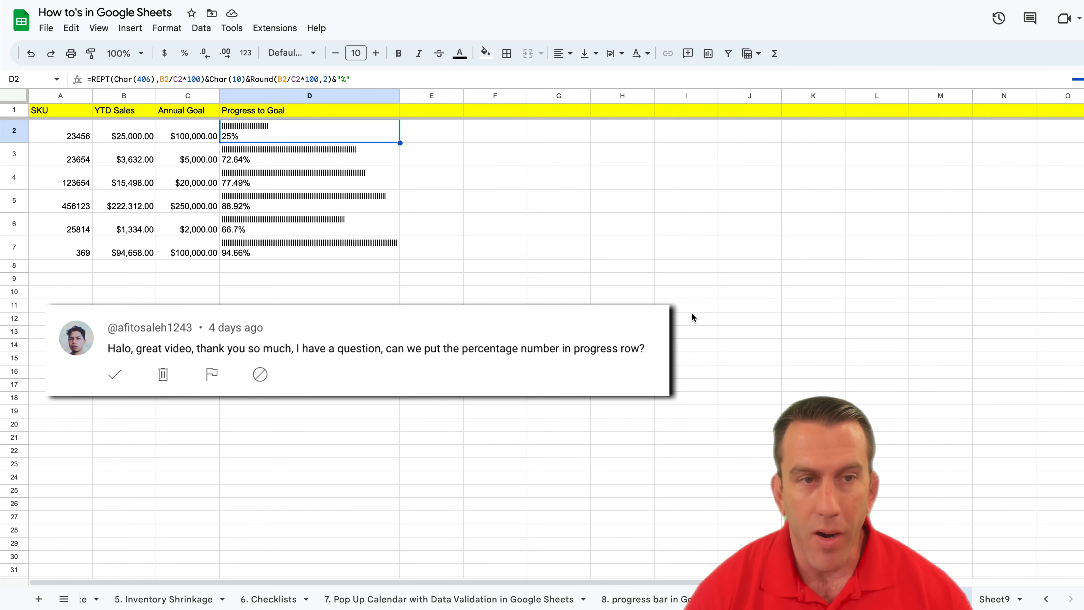
Examine the example progress bars and the YTD Sales and Annual Goal columns of the sheet.
{"action": "left_click", "coordinate": [695, 305]}
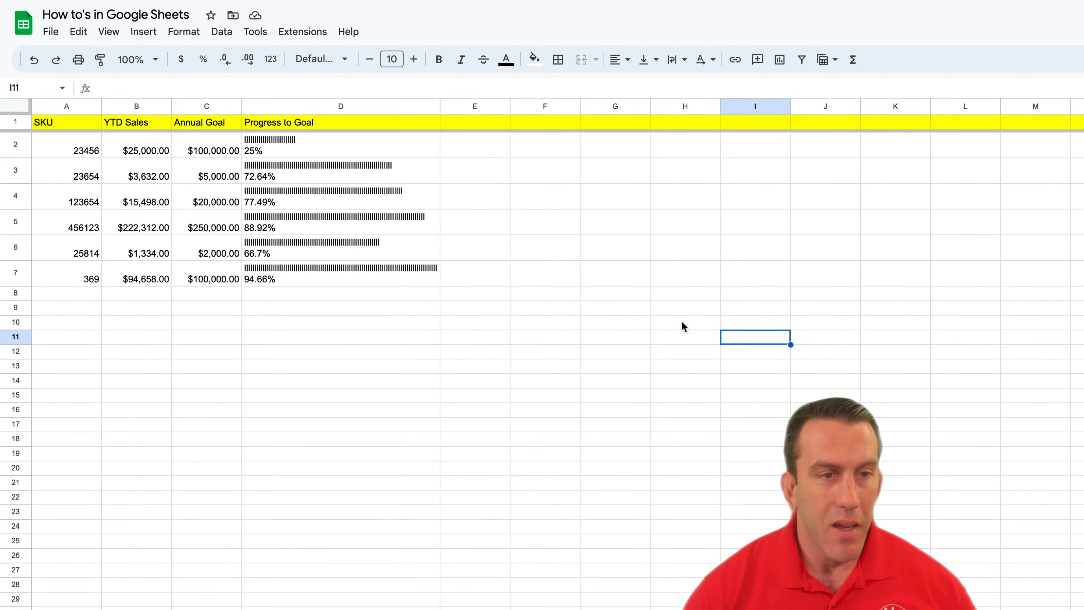
{"action": "left_click_drag", "start_coordinate": [363, 147], "coordinate": [374, 268]}
{"action": "left_click_drag", "start_coordinate": [416, 299], "coordinate": [427, 305]}
{"action": "left_click", "coordinate": [646, 309]}
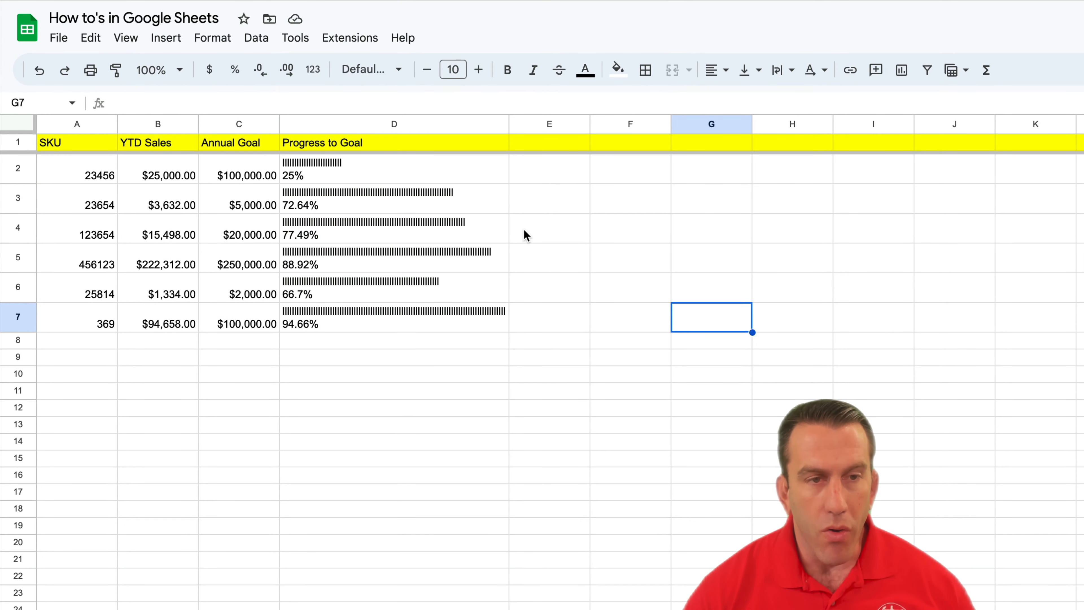
{"action": "left_click", "coordinate": [580, 218]}
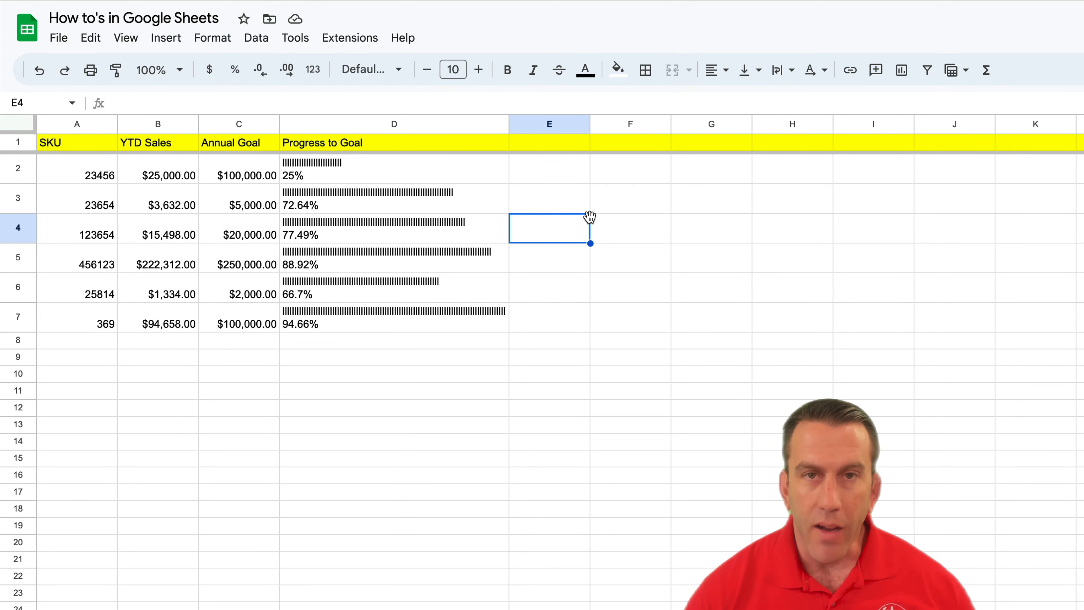
{"action": "left_click", "coordinate": [435, 180]}
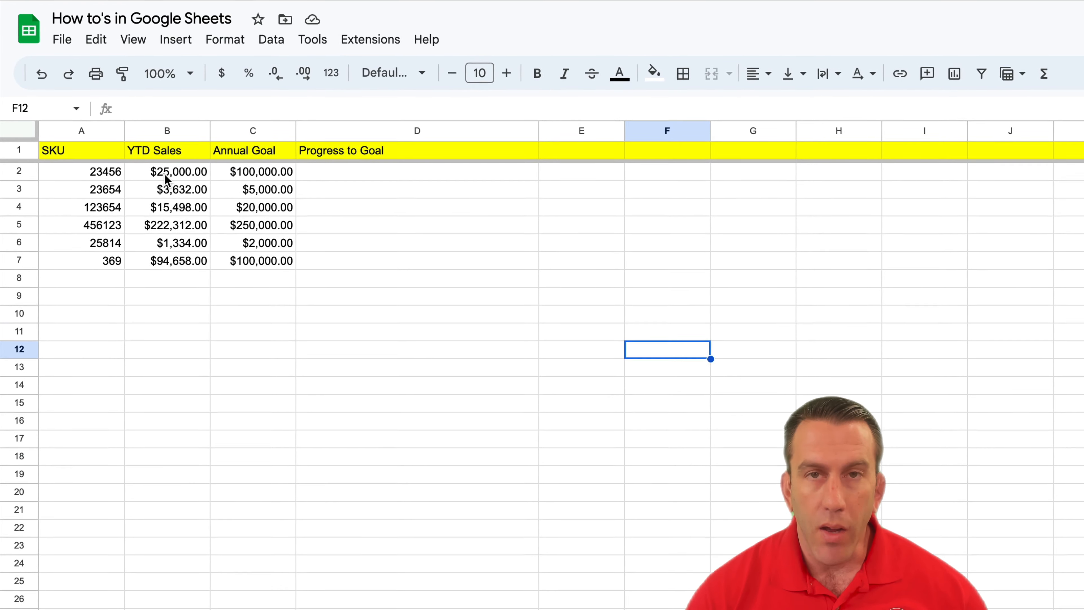
{"action": "left_click_drag", "start_coordinate": [164, 173], "coordinate": [175, 273]}
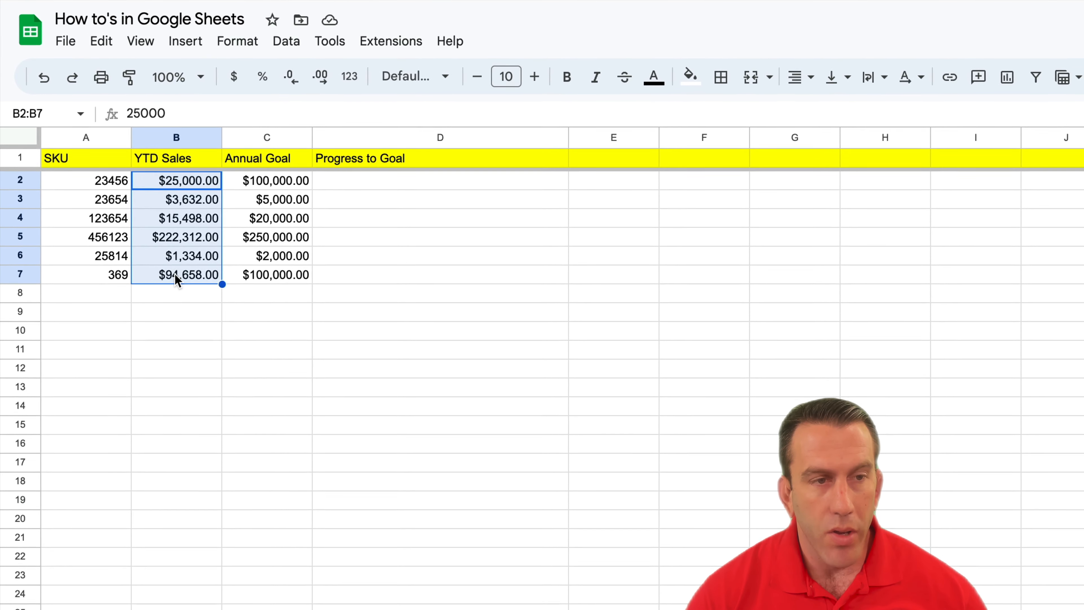
{"action": "left_click", "coordinate": [259, 179]}
{"action": "left_click_drag", "start_coordinate": [284, 226], "coordinate": [285, 287]}
Enter the formula =REPT(CHAR(406),10) in D2 under Progress to Goal.
{"action": "left_click", "coordinate": [371, 198]}
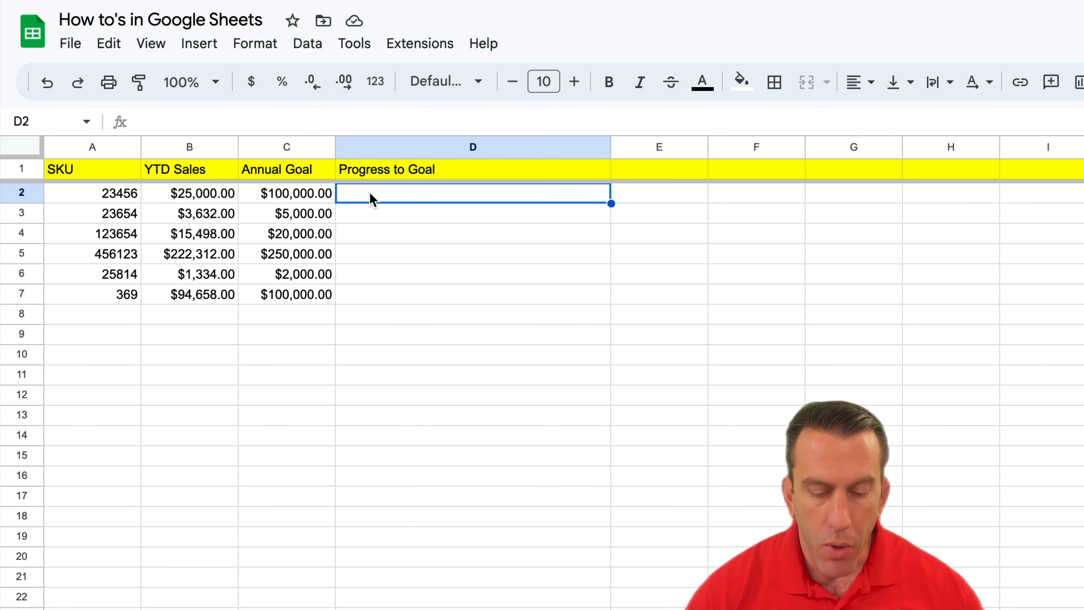
{"action": "type", "text": "="}
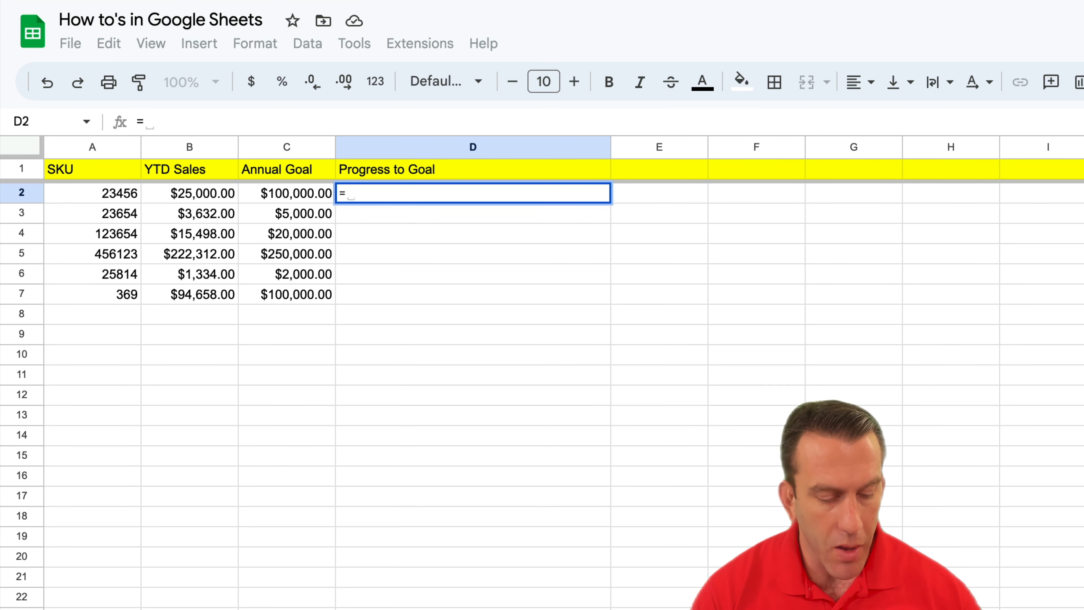
{"action": "type", "text": "REPT"}
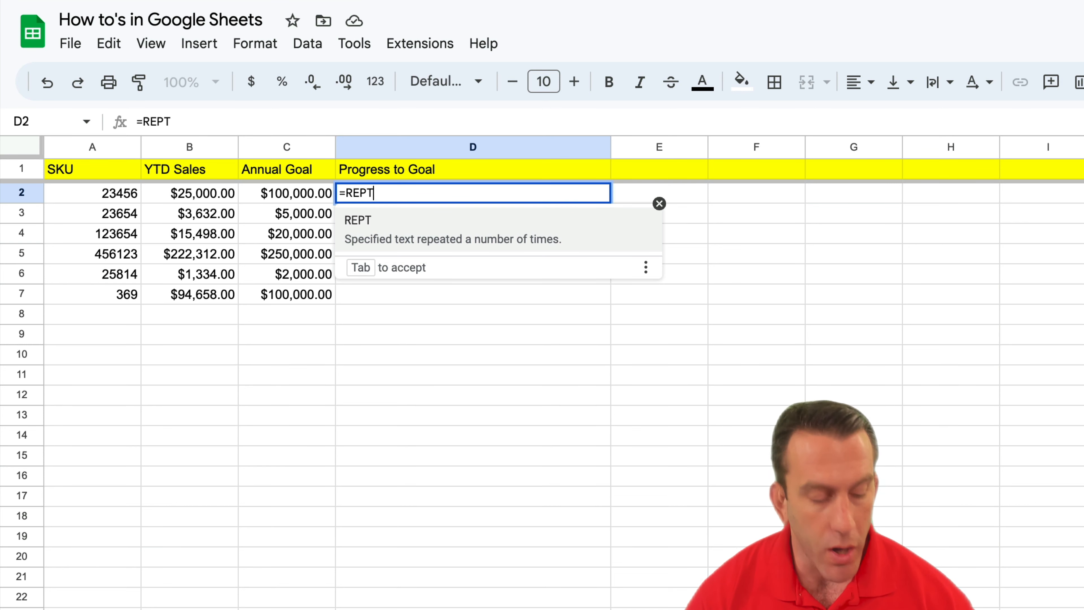
{"action": "type", "text": "("}
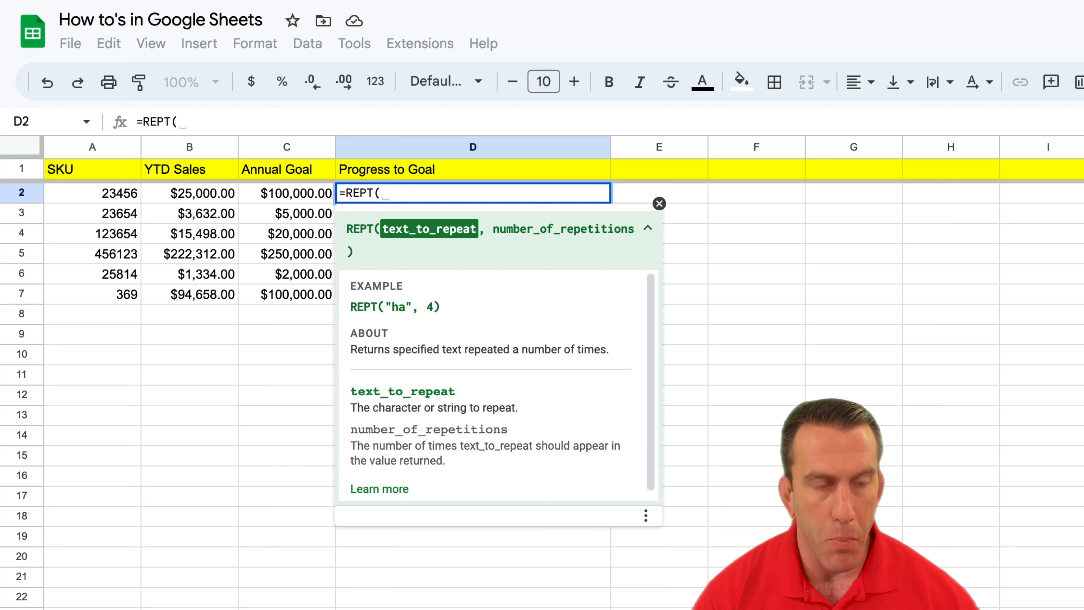
{"action": "type", "text": "C"}
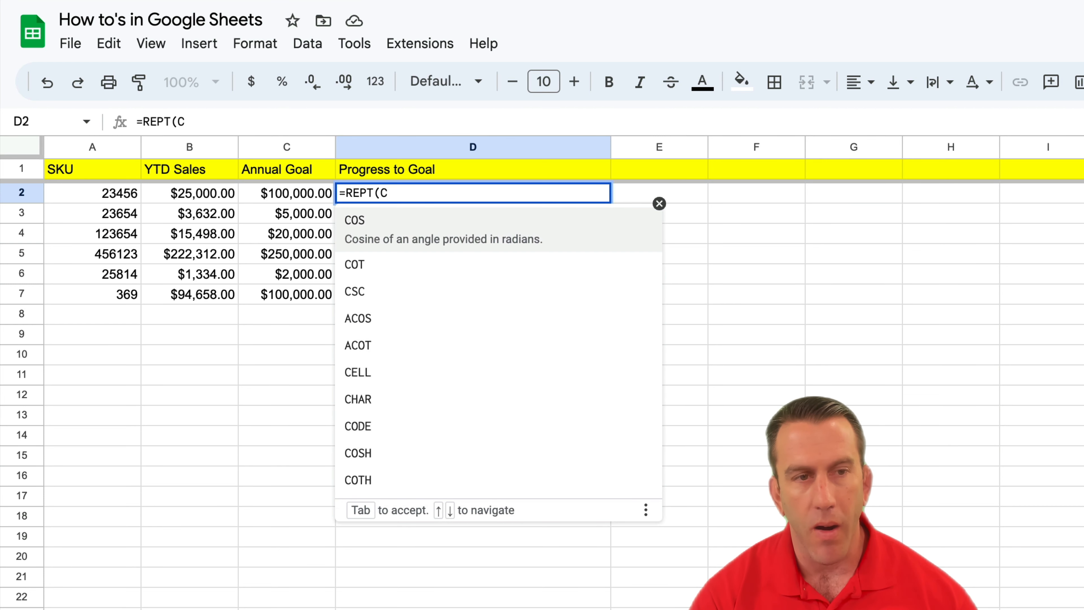
{"action": "type", "text": "har"}
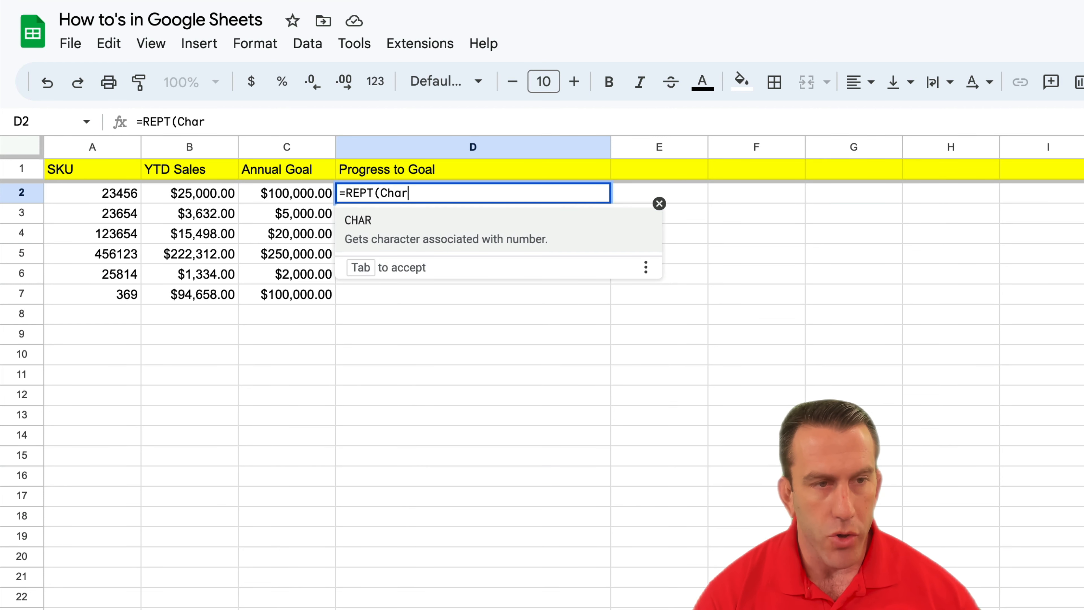
{"action": "left_click", "coordinate": [368, 220]}
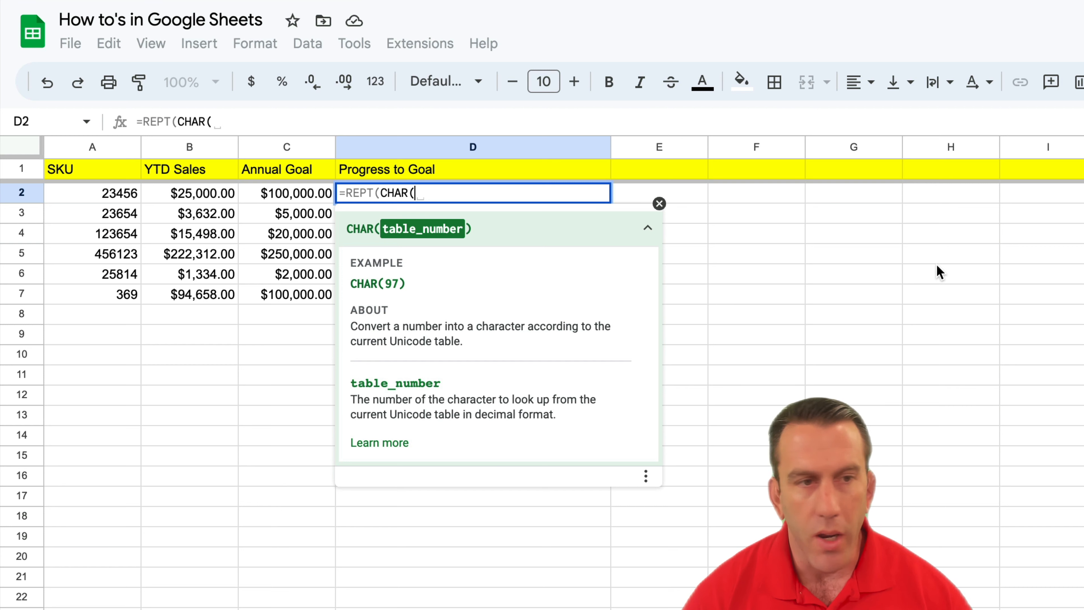
{"action": "type", "text": "406"}
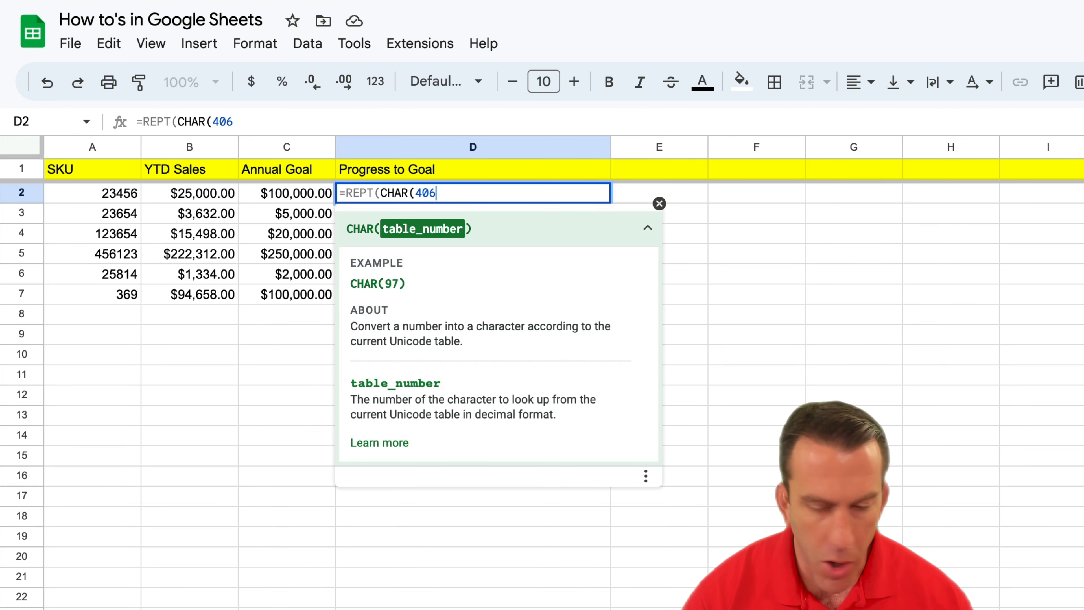
{"action": "type", "text": ")"}
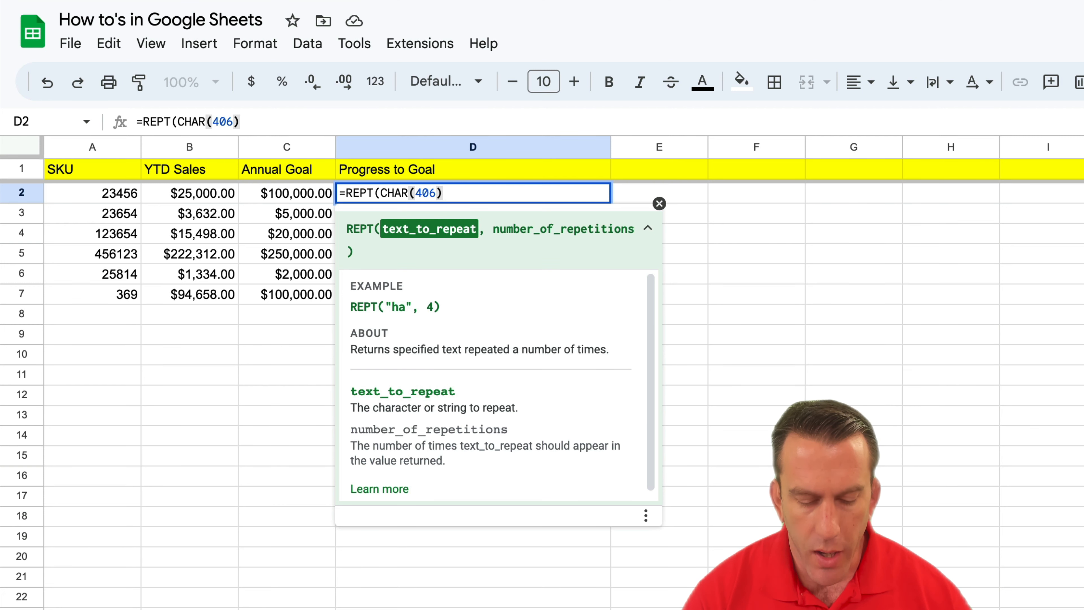
{"action": "type", "text": ","}
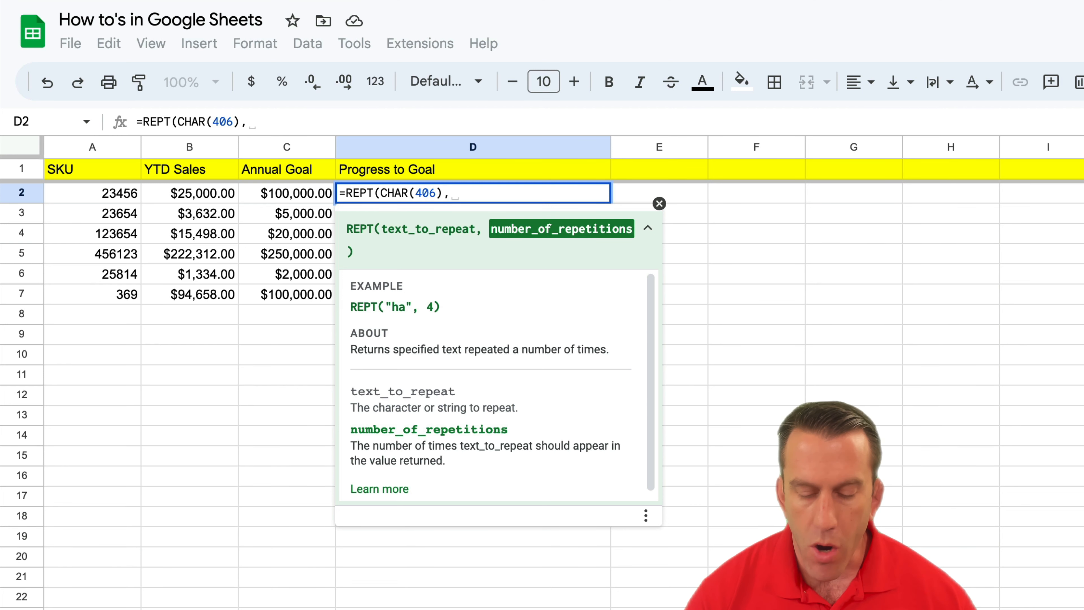
{"action": "type", "text": "10"}
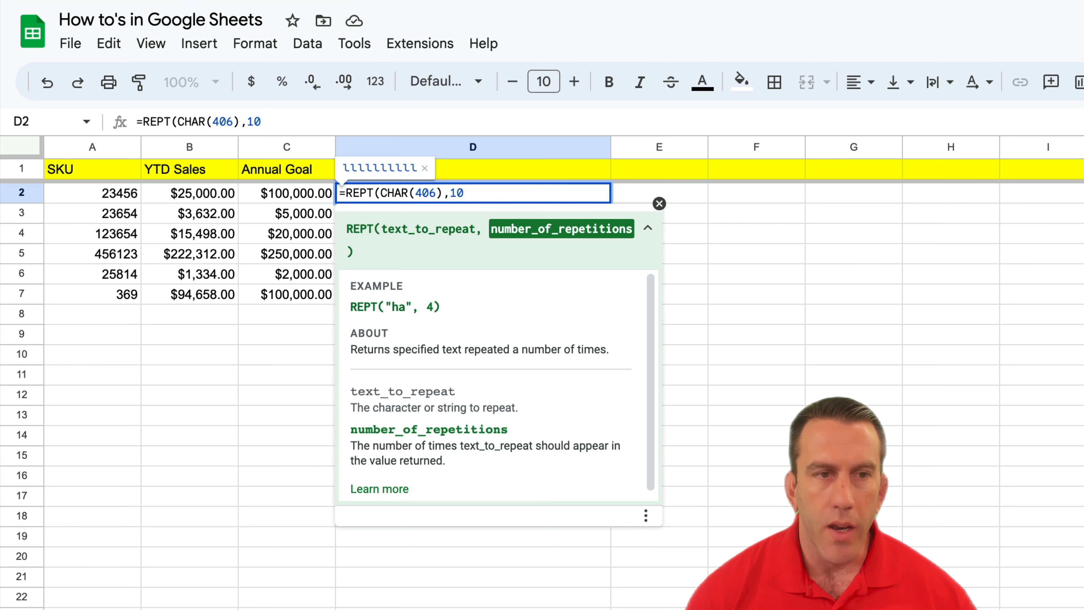
{"action": "key", "text": "Return"}
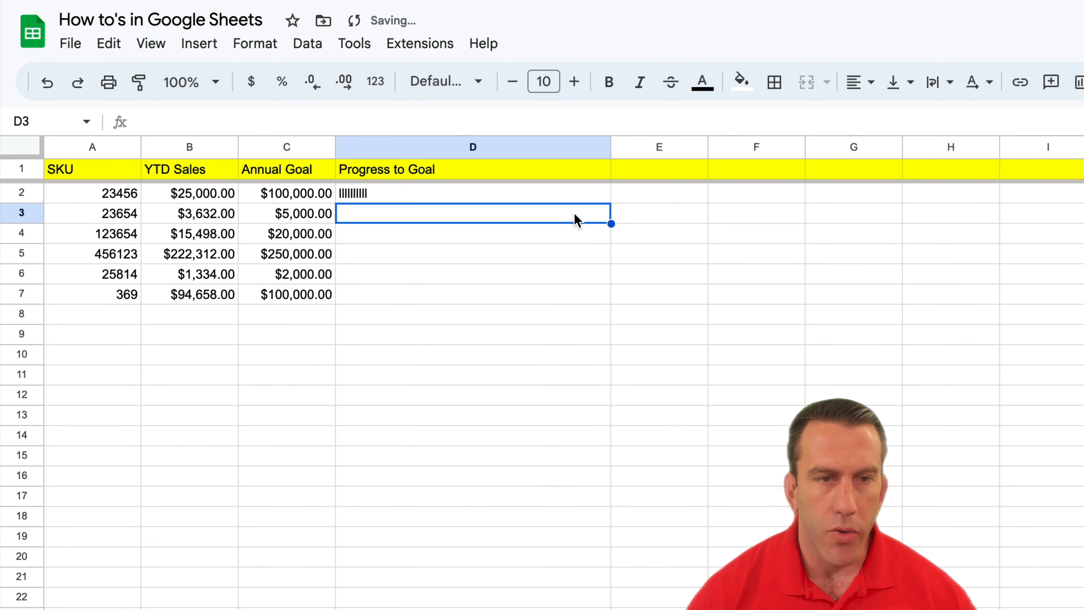
Replace the repetition count 10 in D2's formula with B2/C2.
{"action": "left_click", "coordinate": [503, 195]}
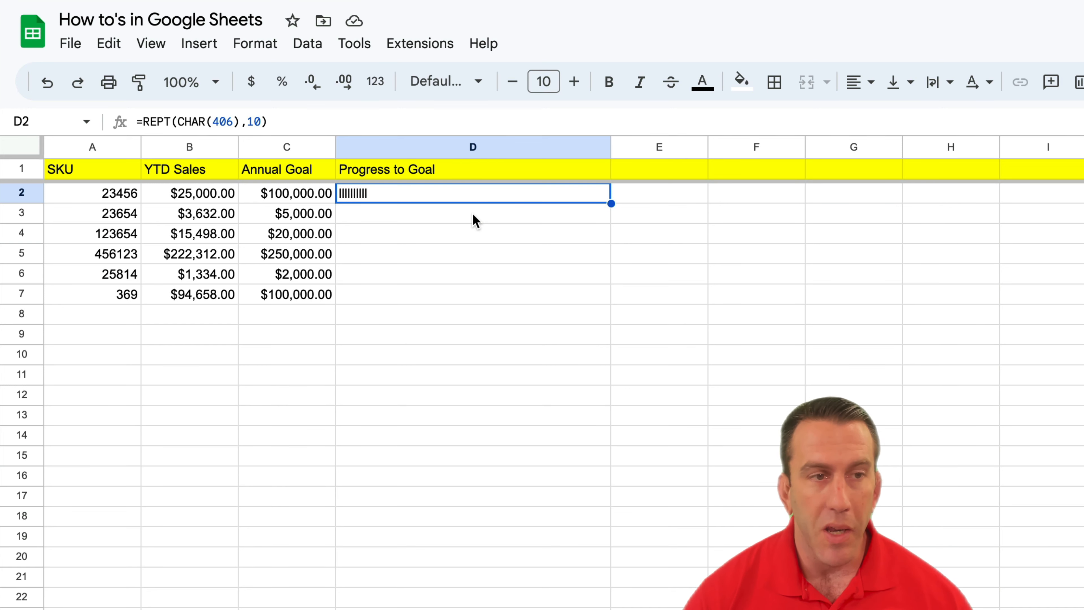
{"action": "left_click", "coordinate": [262, 121]}
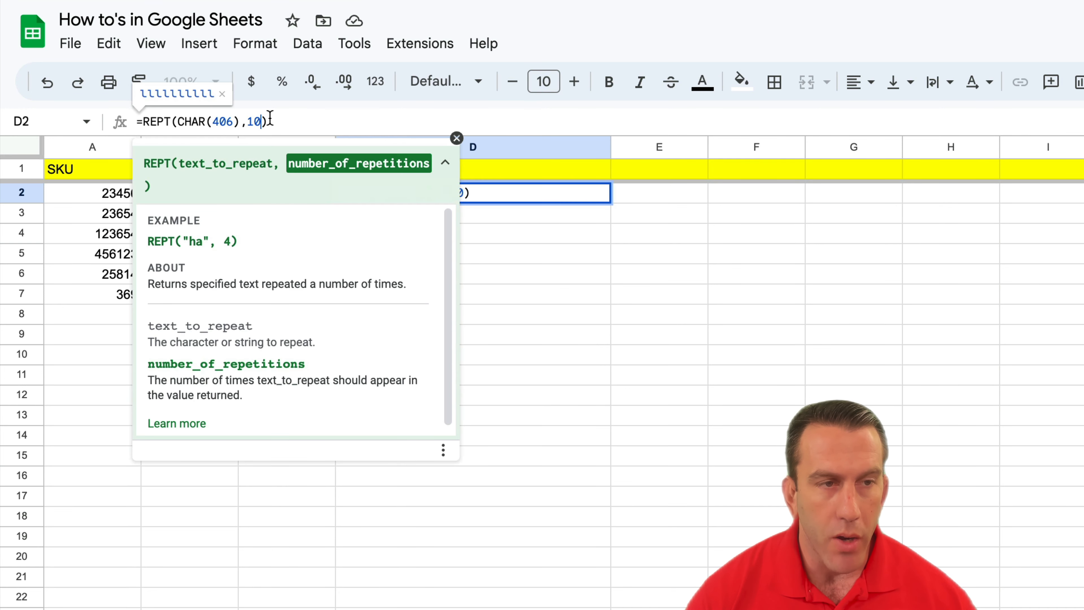
{"action": "key", "text": "BackSpace"}
{"action": "key", "text": "BackSpace"}
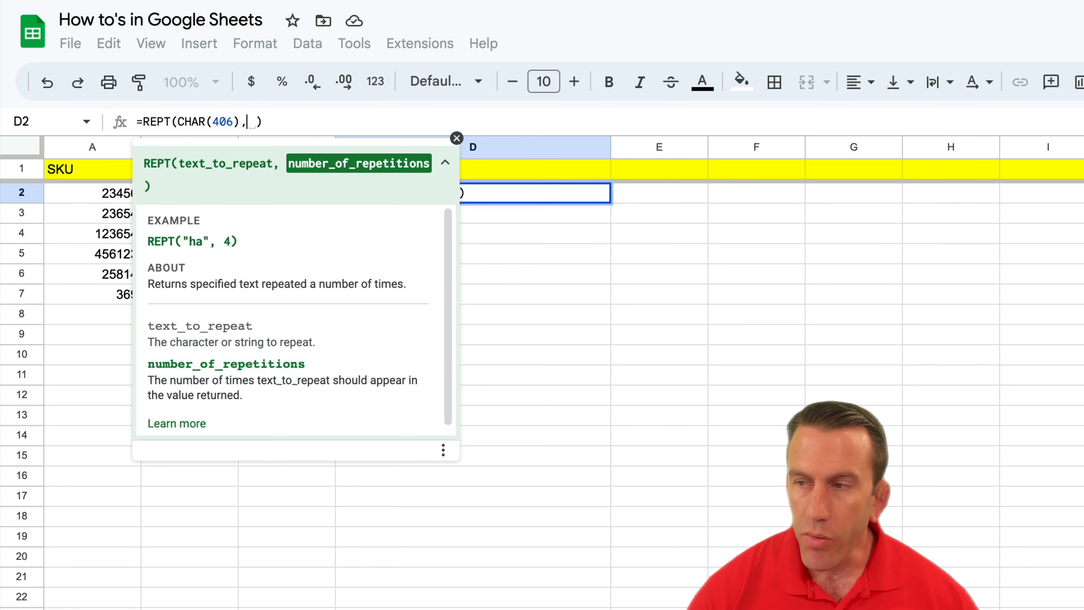
{"action": "key", "text": "BackSpace"}
{"action": "type", "text": "B2"}
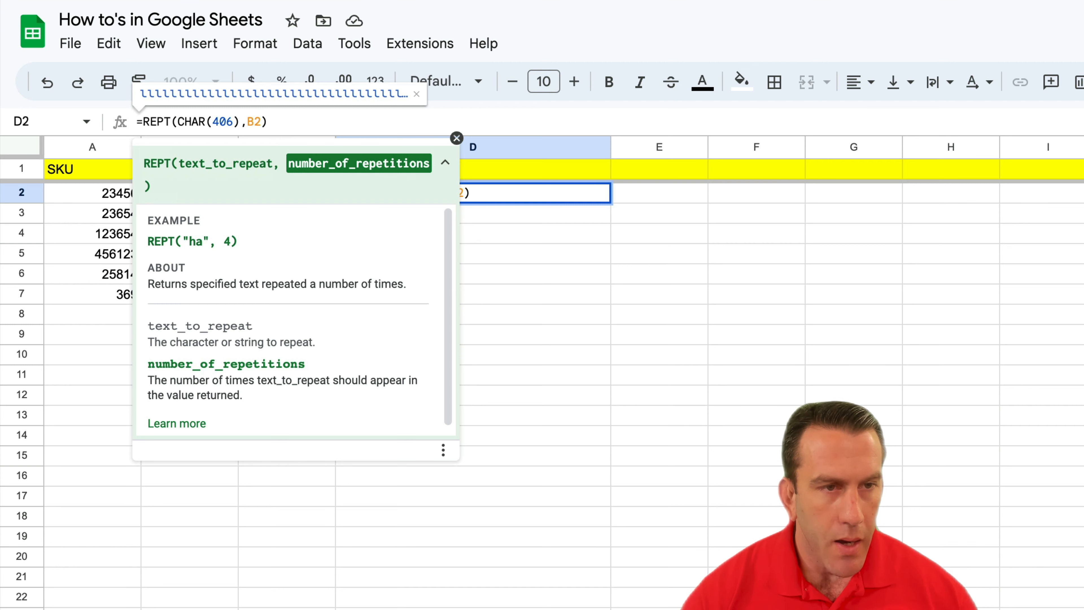
{"action": "type", "text": "/"}
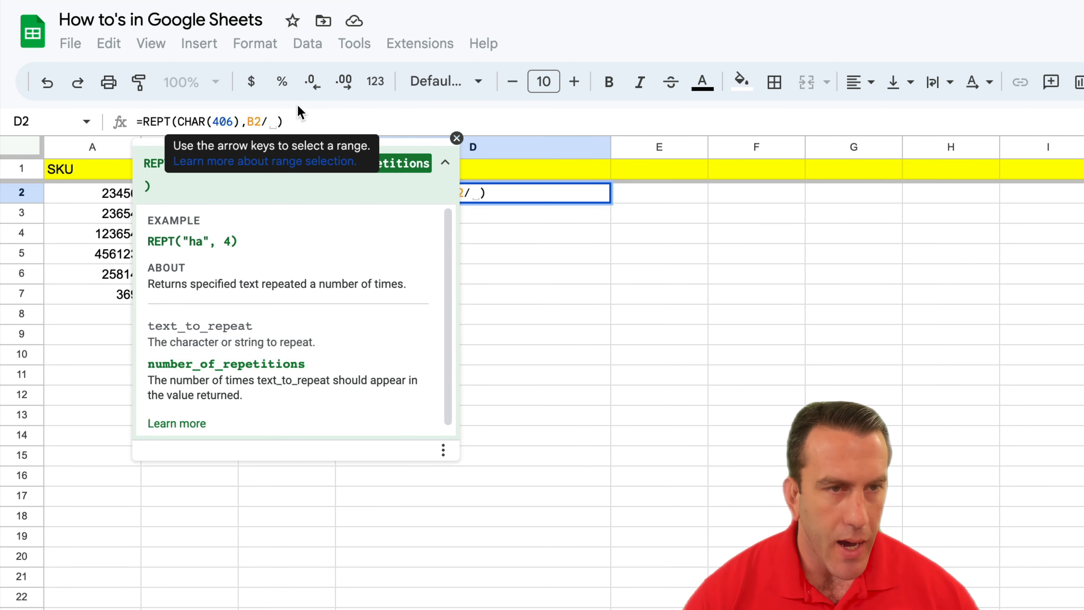
{"action": "left_click", "coordinate": [446, 167]}
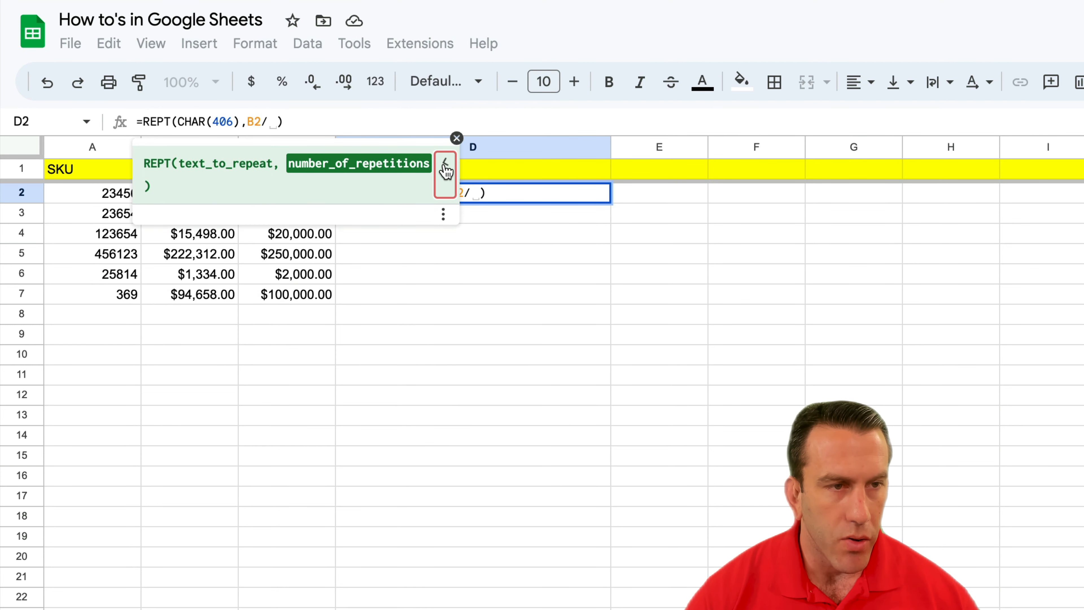
{"action": "left_click", "coordinate": [457, 138]}
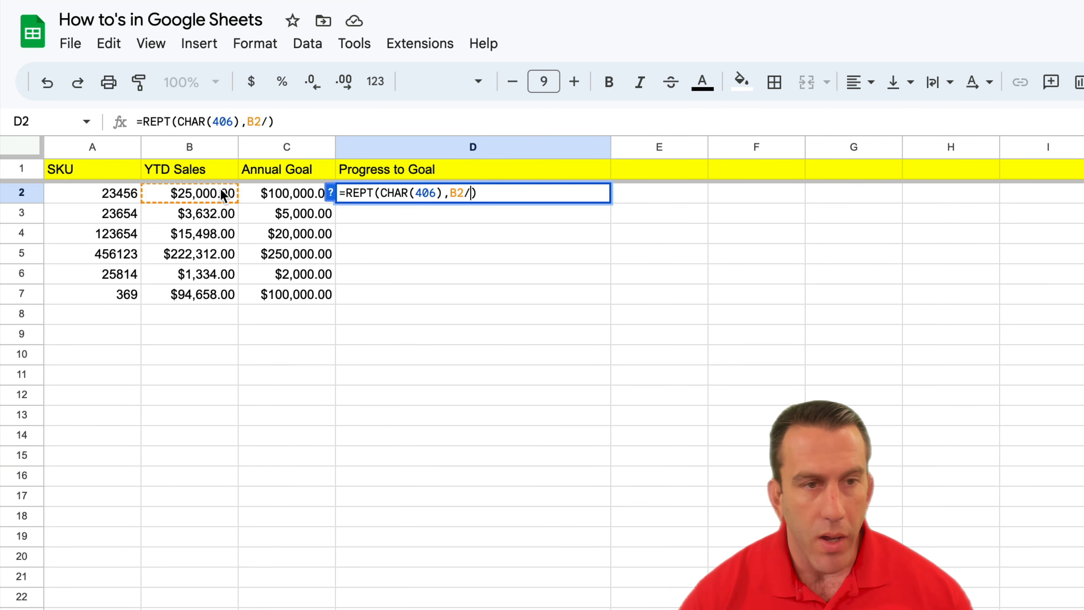
{"action": "left_click", "coordinate": [266, 194]}
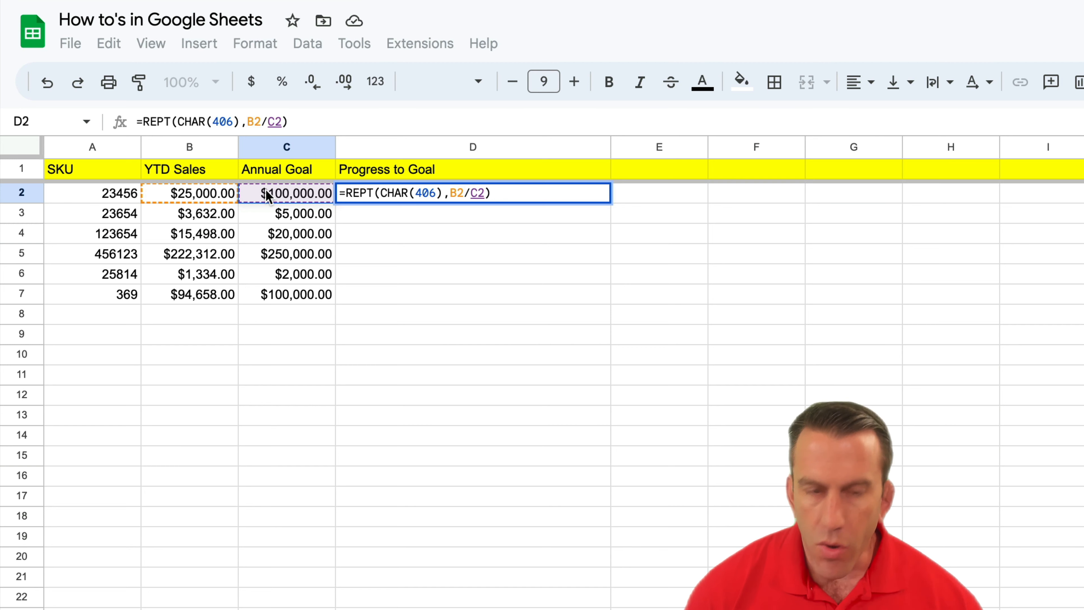
{"action": "key", "text": "Return"}
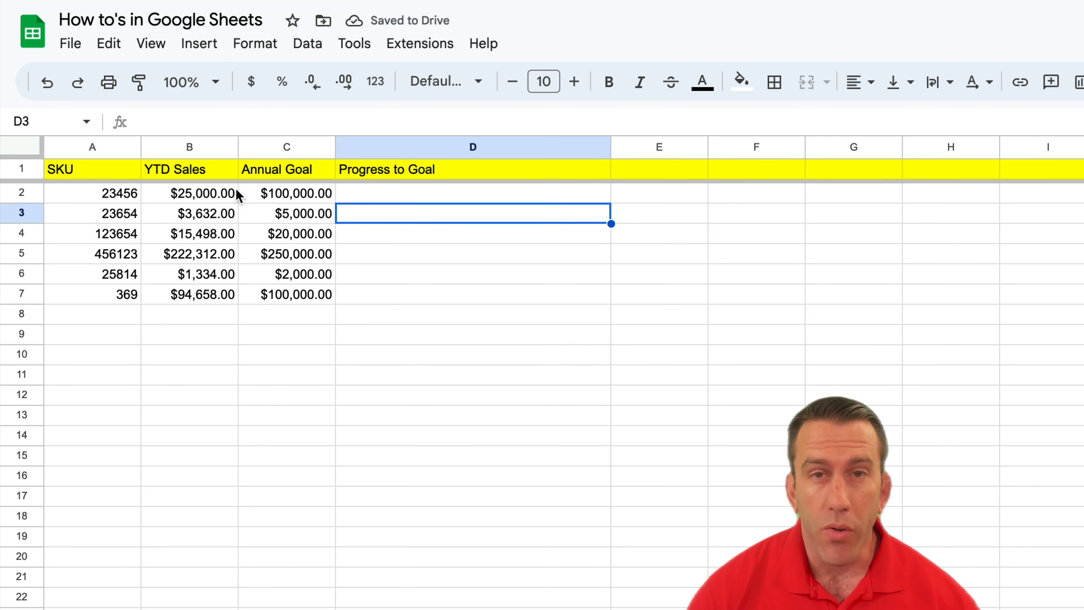
Multiply the repetition count in D2's formula by 100 and dismiss the suggested autofill.
{"action": "left_click", "coordinate": [351, 199]}
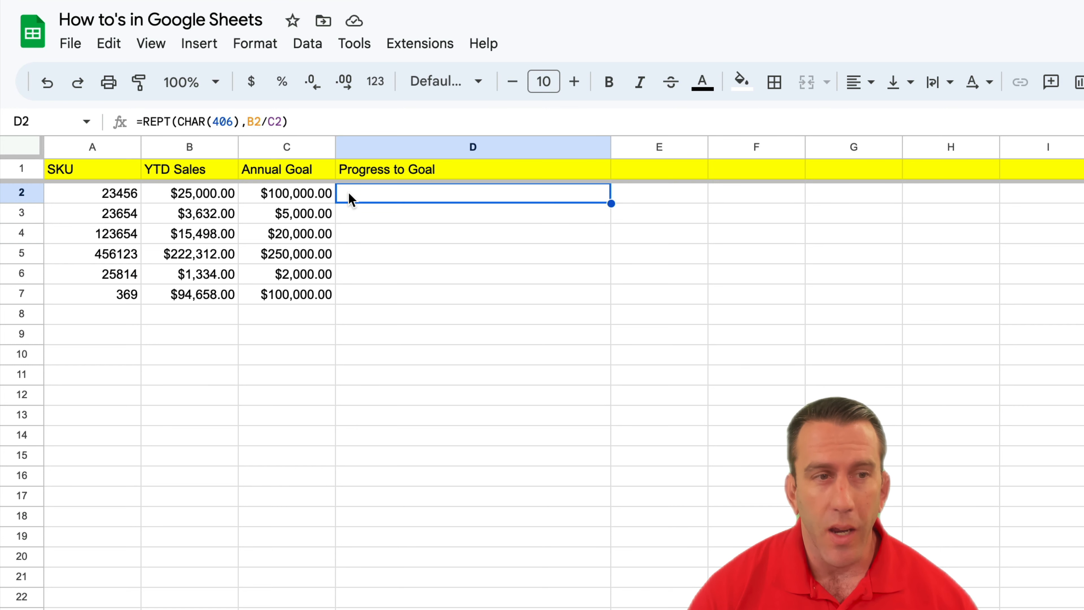
{"action": "left_click", "coordinate": [282, 122]}
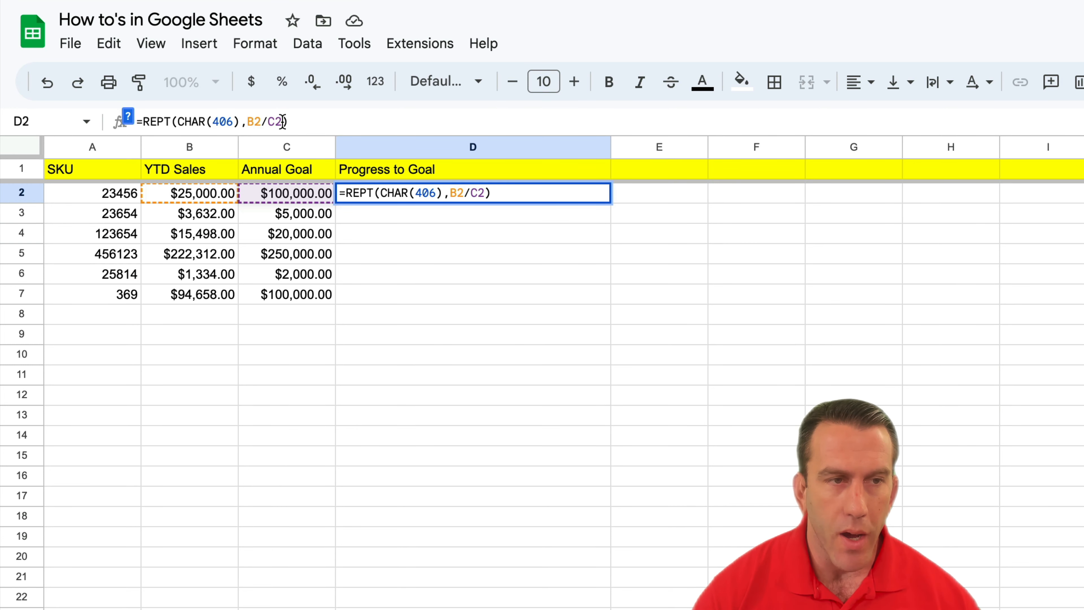
{"action": "type", "text": "*100"}
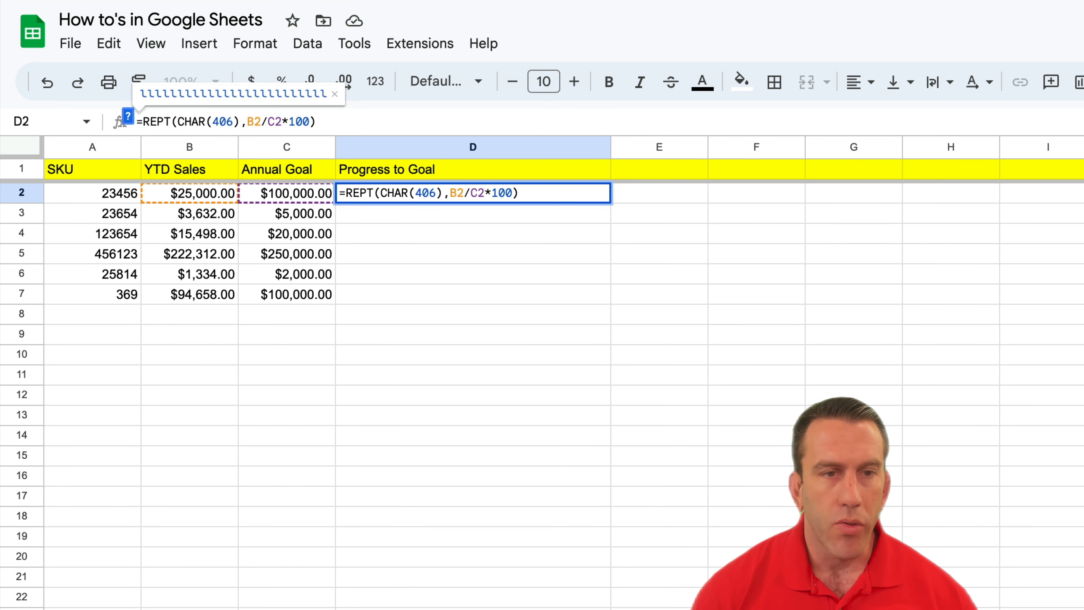
{"action": "key", "text": "Return"}
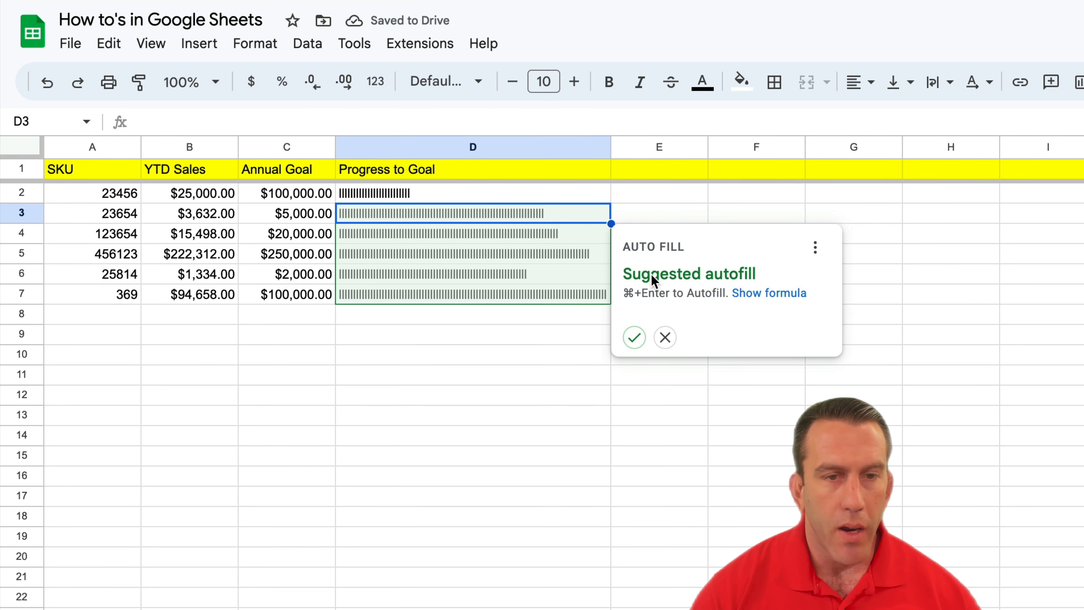
{"action": "left_click", "coordinate": [665, 337]}
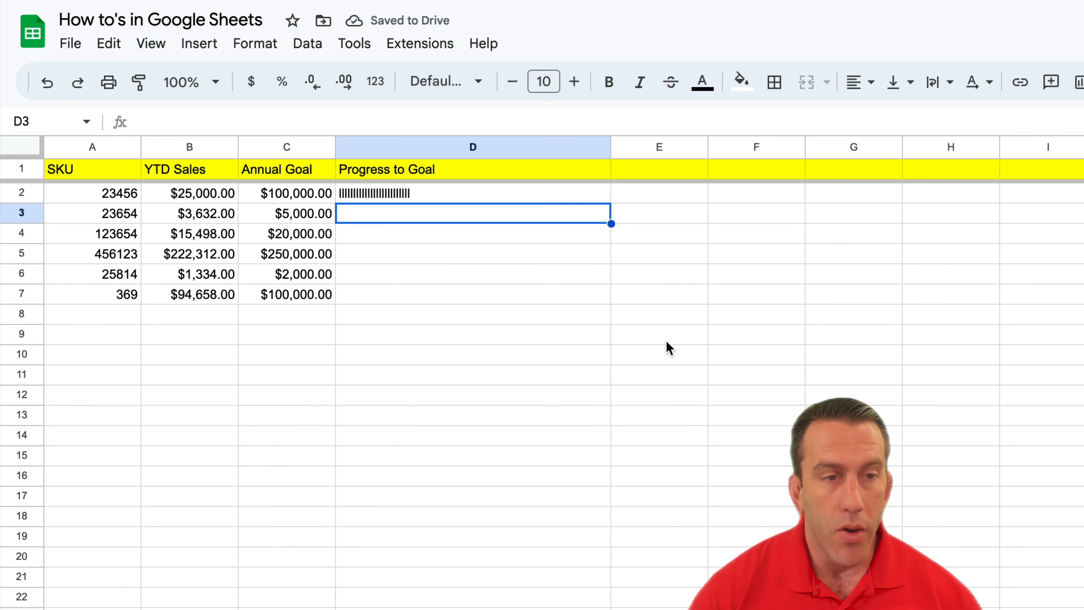
Append /4 to D2's repetition count so the formula becomes =REPT(CHAR(406),B2/C2*100/4).
{"action": "left_click", "coordinate": [491, 195]}
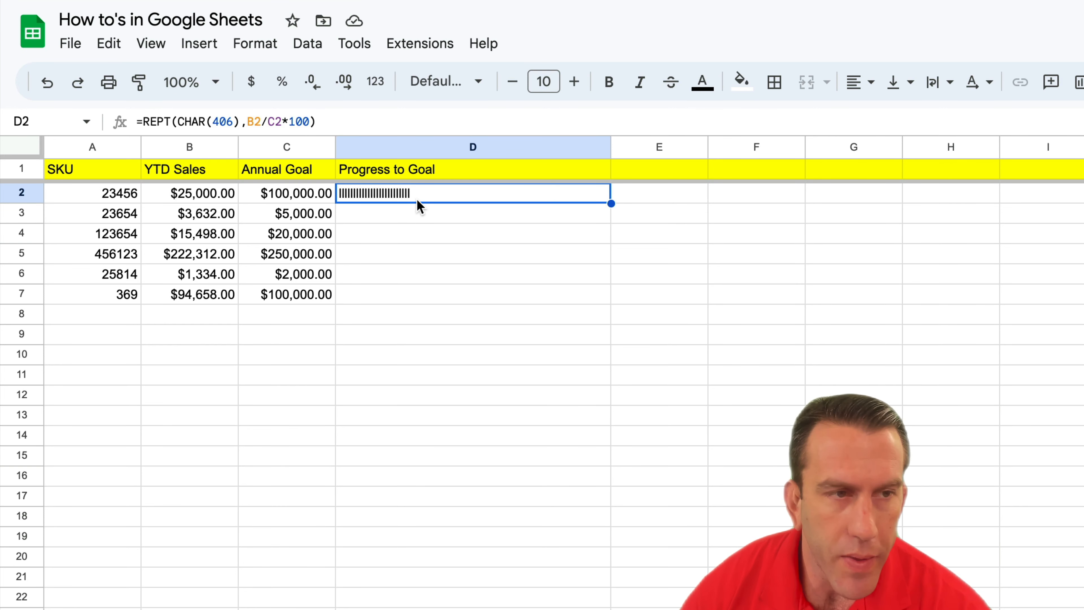
{"action": "left_click", "coordinate": [323, 121]}
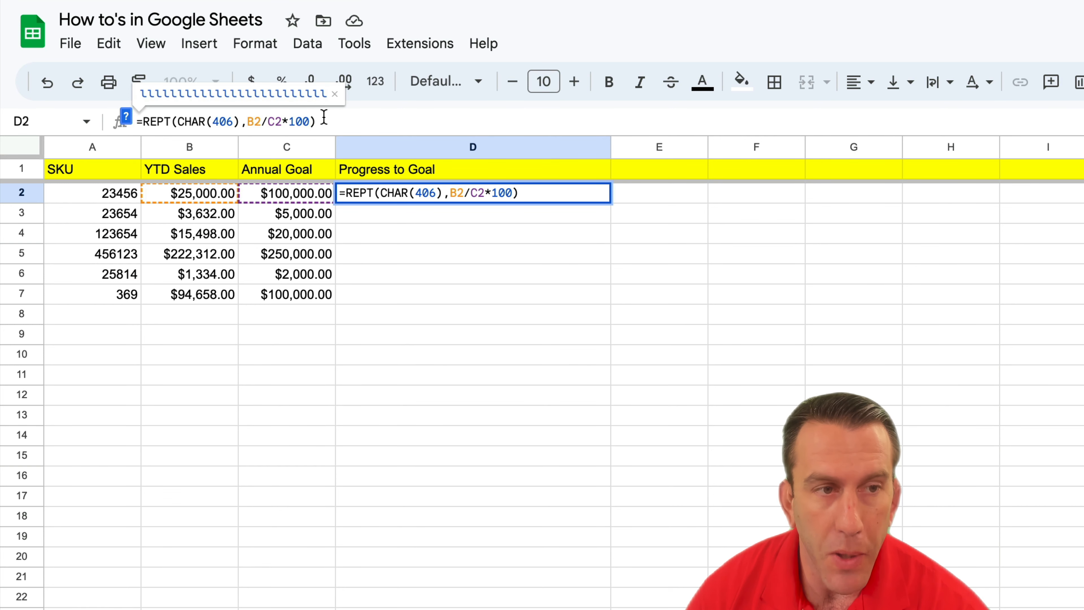
{"action": "type", "text": "/4"}
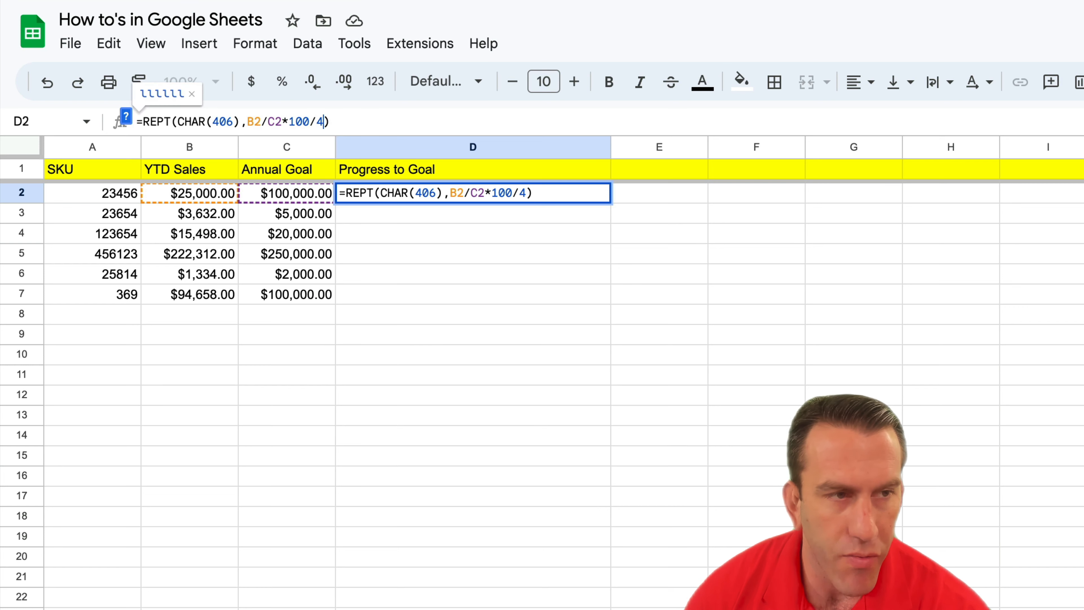
{"action": "key", "text": "Return"}
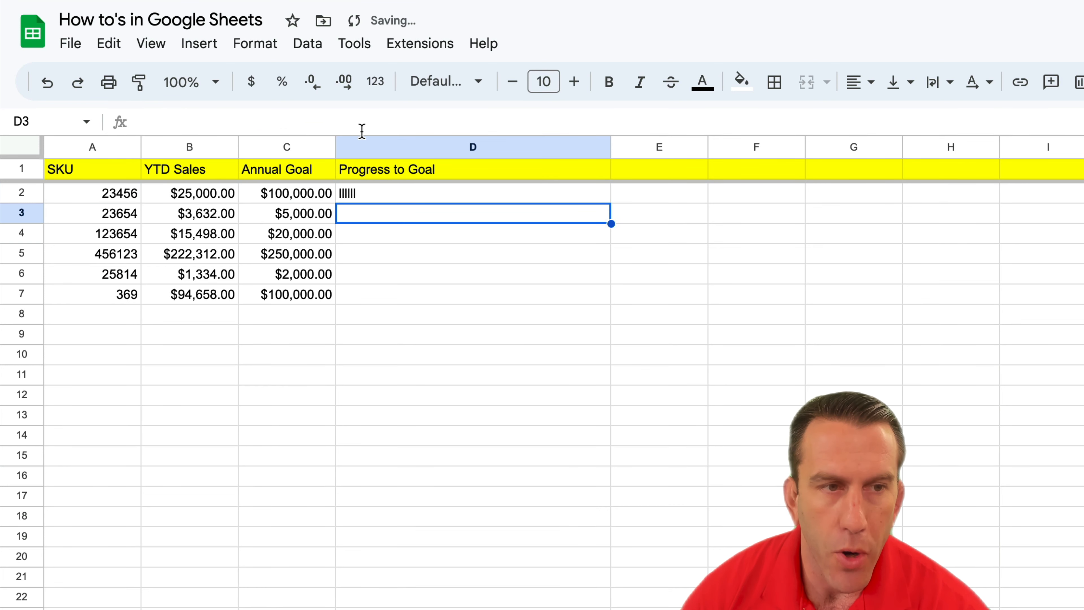
{"action": "left_click", "coordinate": [383, 193]}
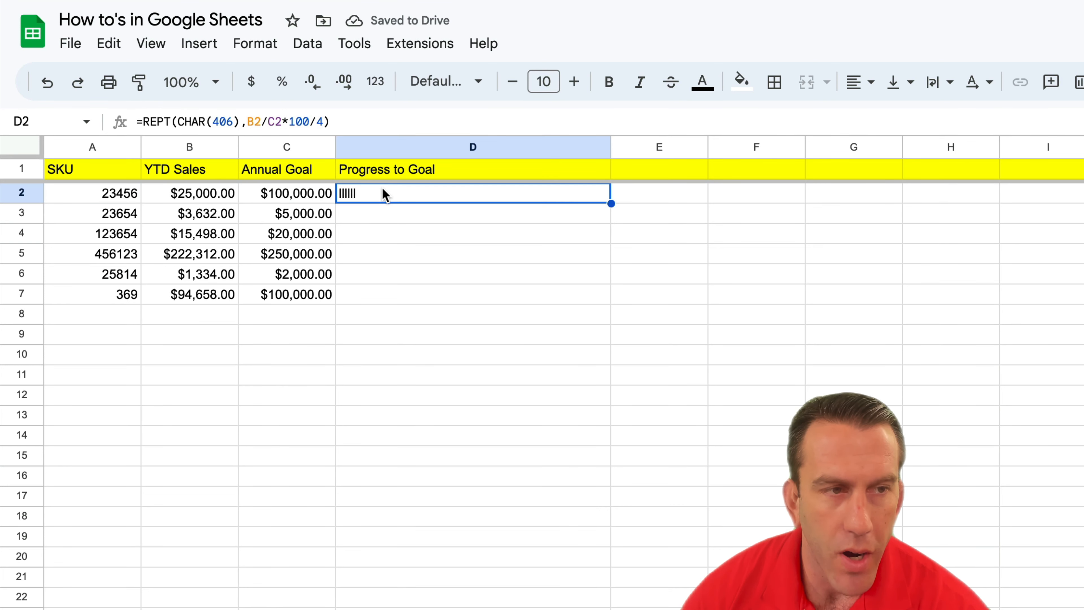
Remove the /4 from the repetition count in D2's formula, leaving B2/C2*100.
{"action": "left_click", "coordinate": [323, 121]}
{"action": "key", "text": "BackSpace"}
{"action": "key", "text": "BackSpace"}
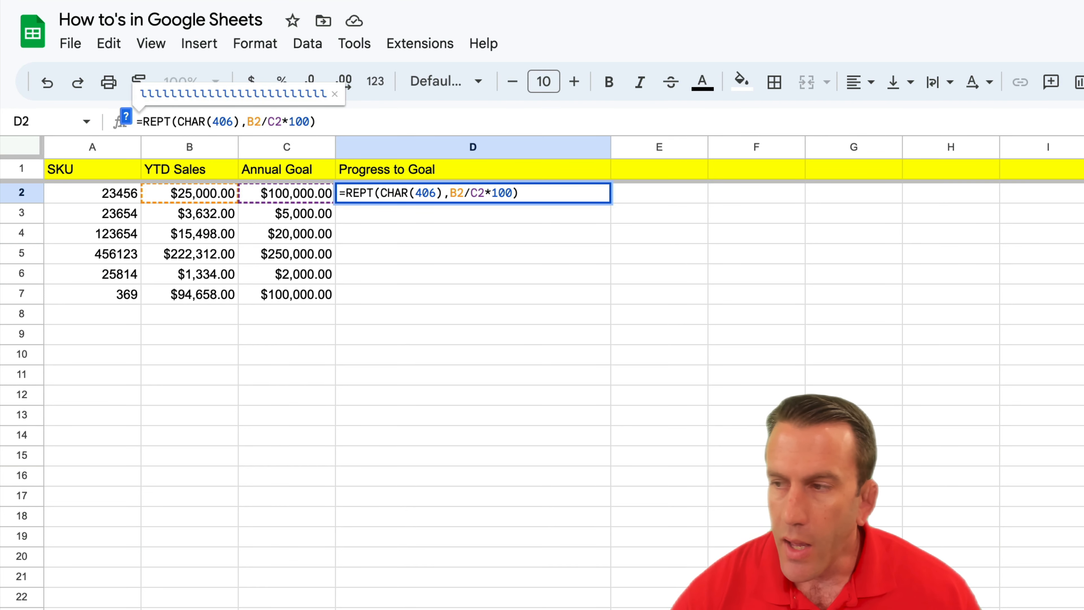
Append &Char(10) after the REPT part of D2's formula to add a line break.
{"action": "left_click", "coordinate": [358, 121]}
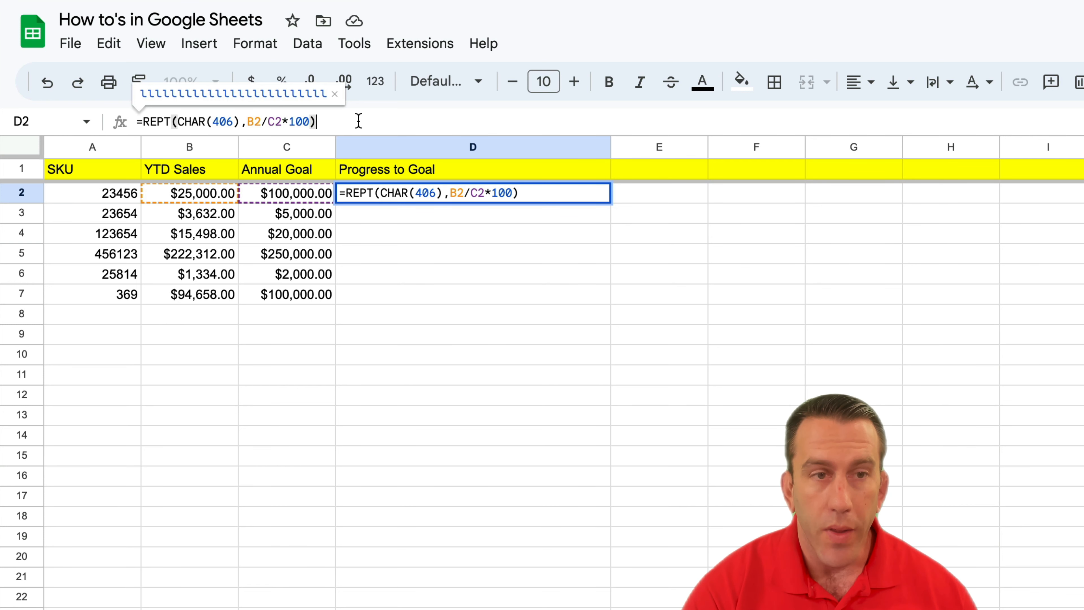
{"action": "type", "text": "&"}
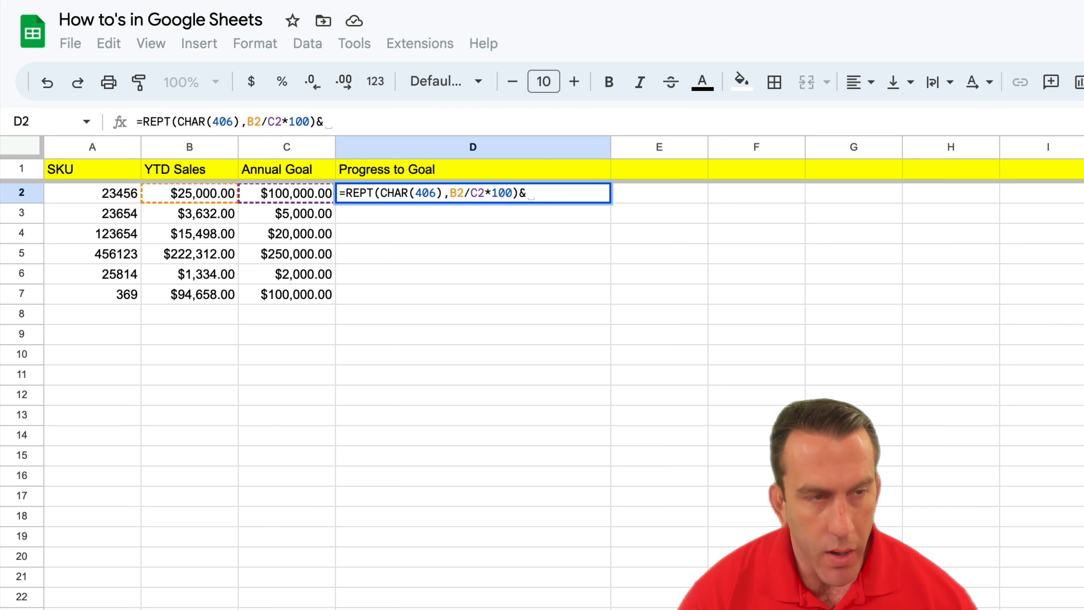
{"action": "type", "text": "Char"}
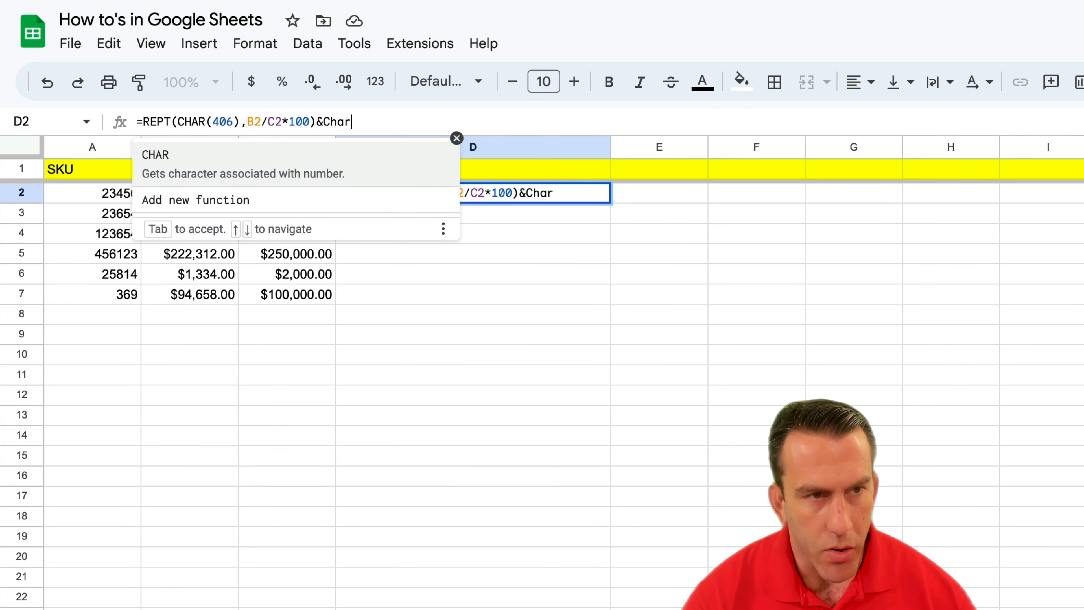
{"action": "type", "text": "("}
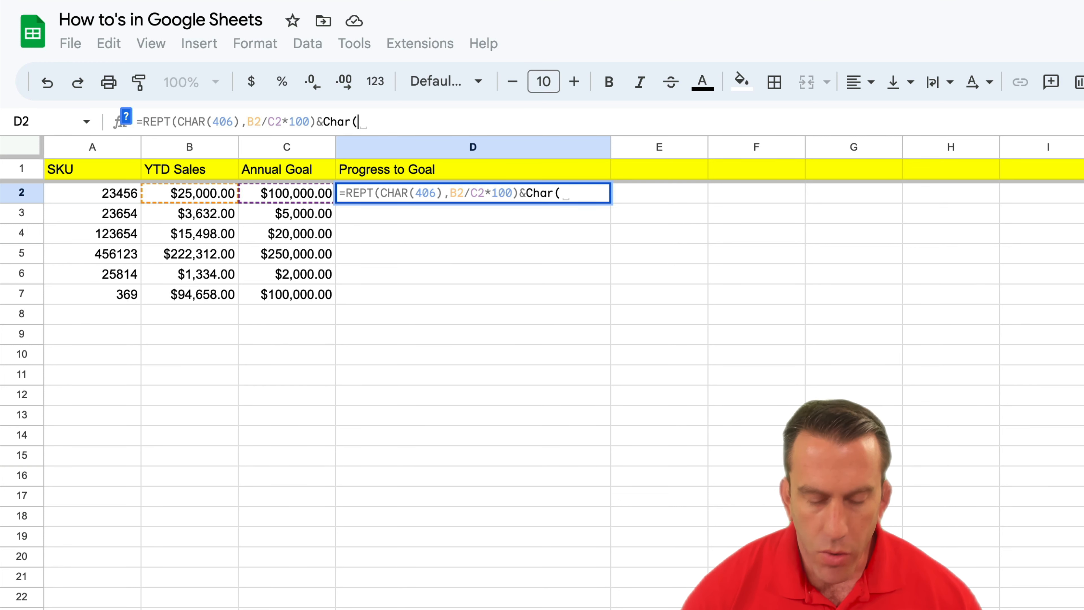
{"action": "type", "text": "10"}
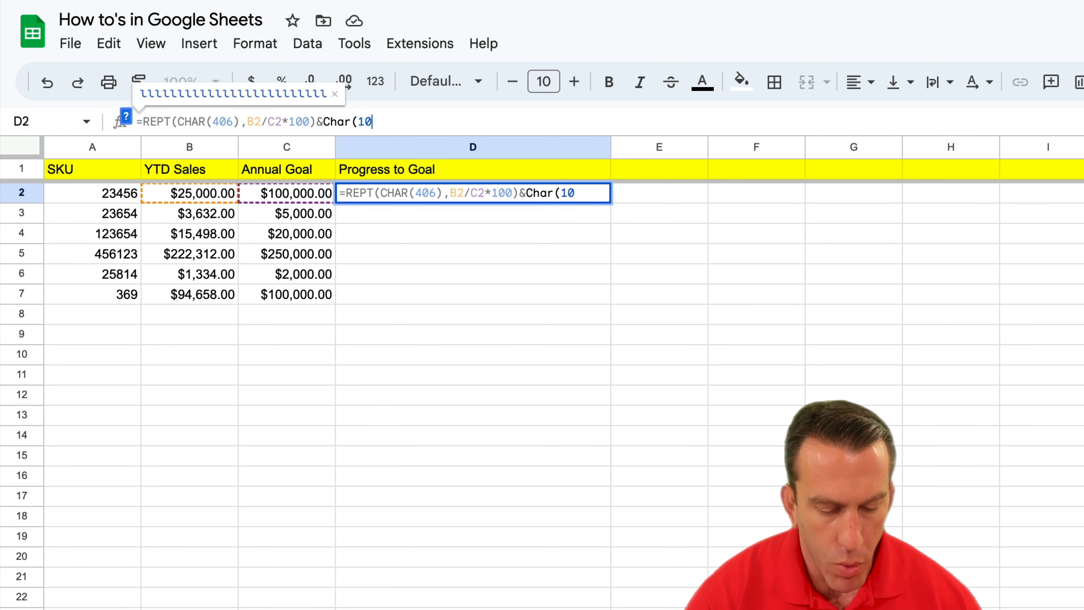
{"action": "type", "text": ")"}
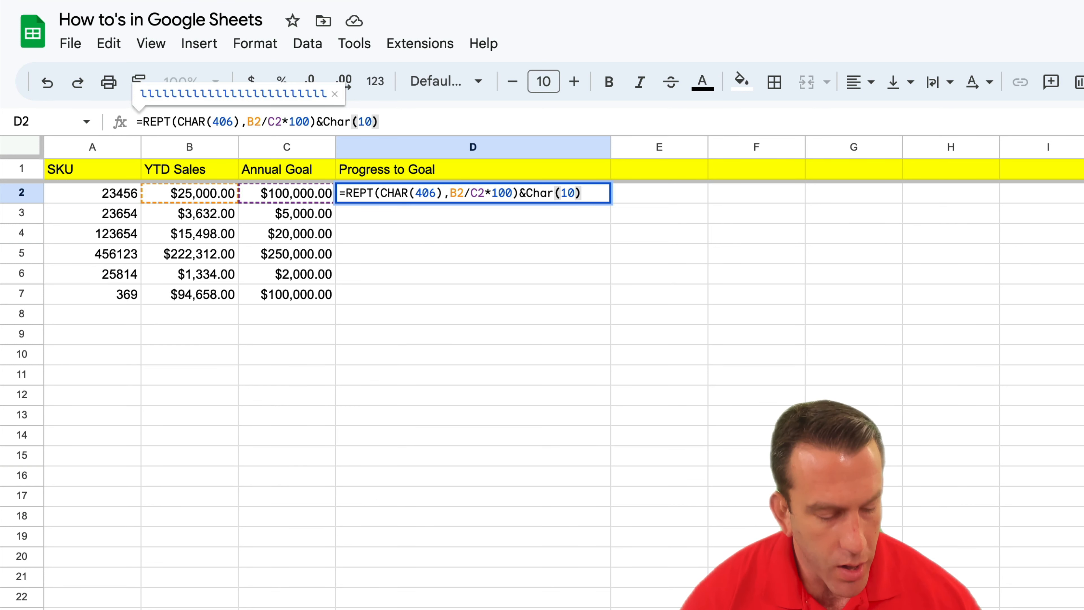
Append &ROUND(B2/C2*100,2) to D2's formula, reusing the copied B2/C2*100 expression.
{"action": "type", "text": "&"}
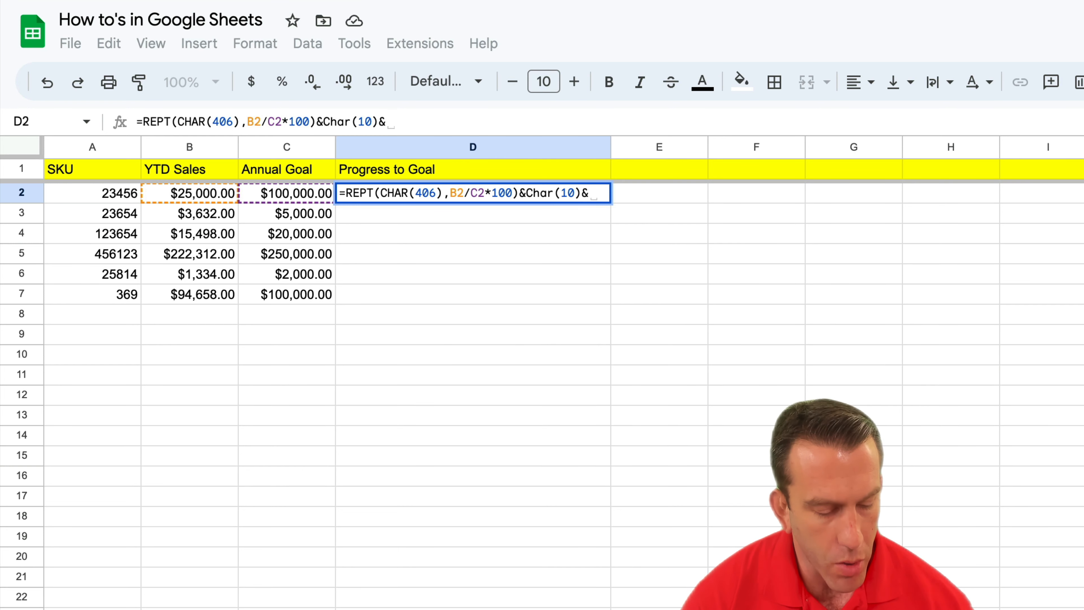
{"action": "type", "text": "ROUND"}
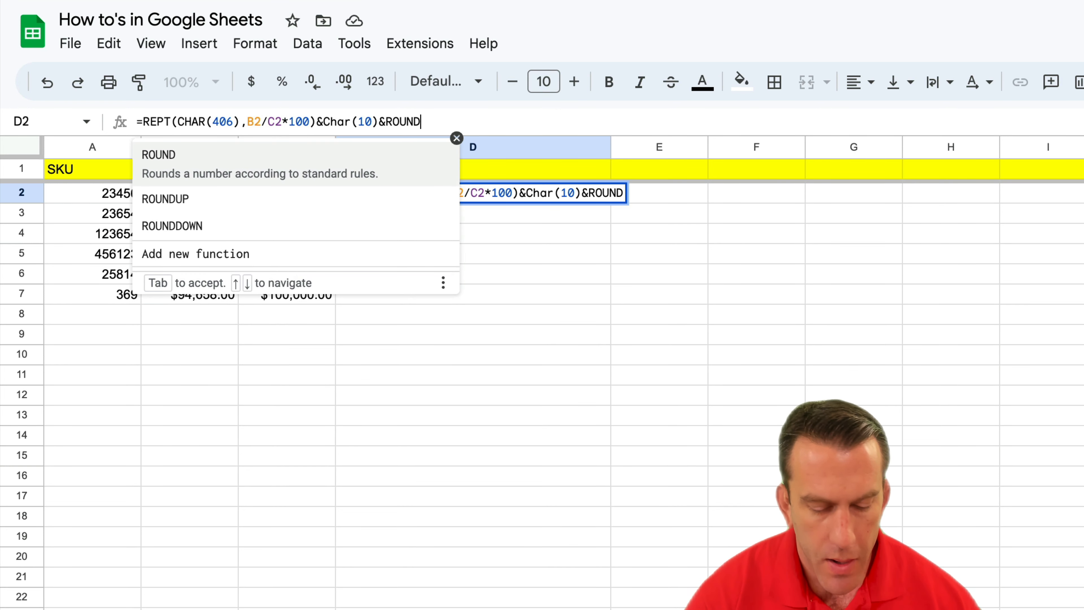
{"action": "type", "text": "("}
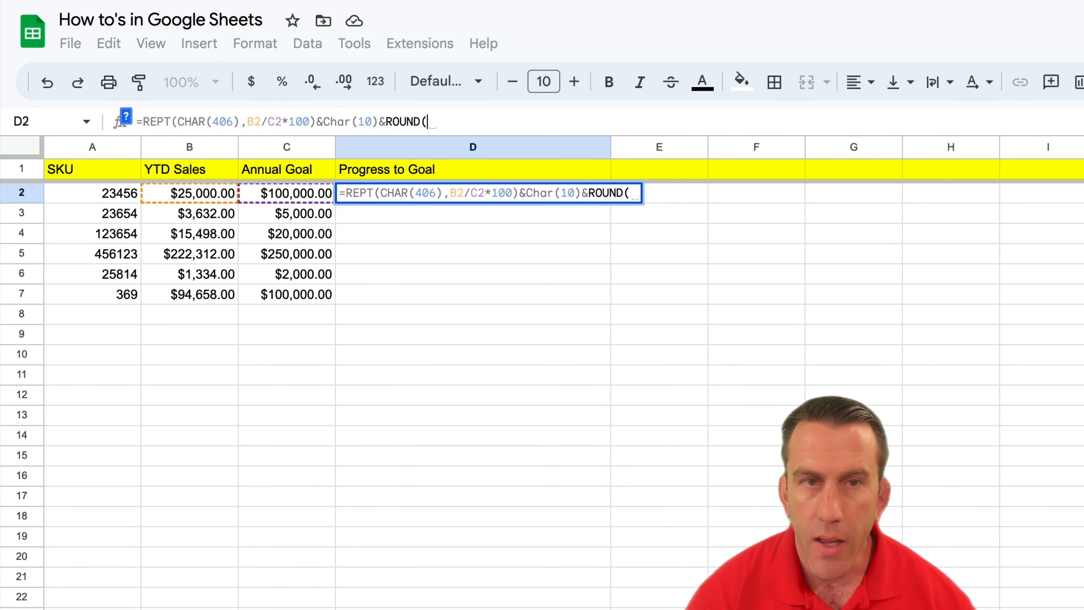
{"action": "left_click", "coordinate": [450, 186]}
{"action": "left_click_drag", "start_coordinate": [449, 187], "coordinate": [512, 186]}
{"action": "key", "text": "ctrl+c"}
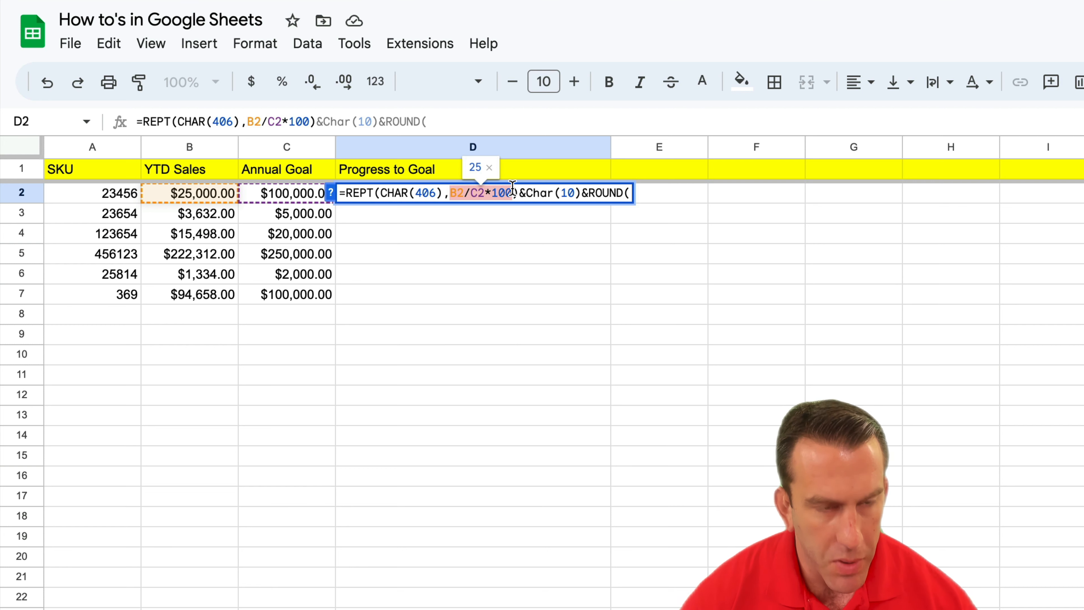
{"action": "left_click", "coordinate": [630, 193]}
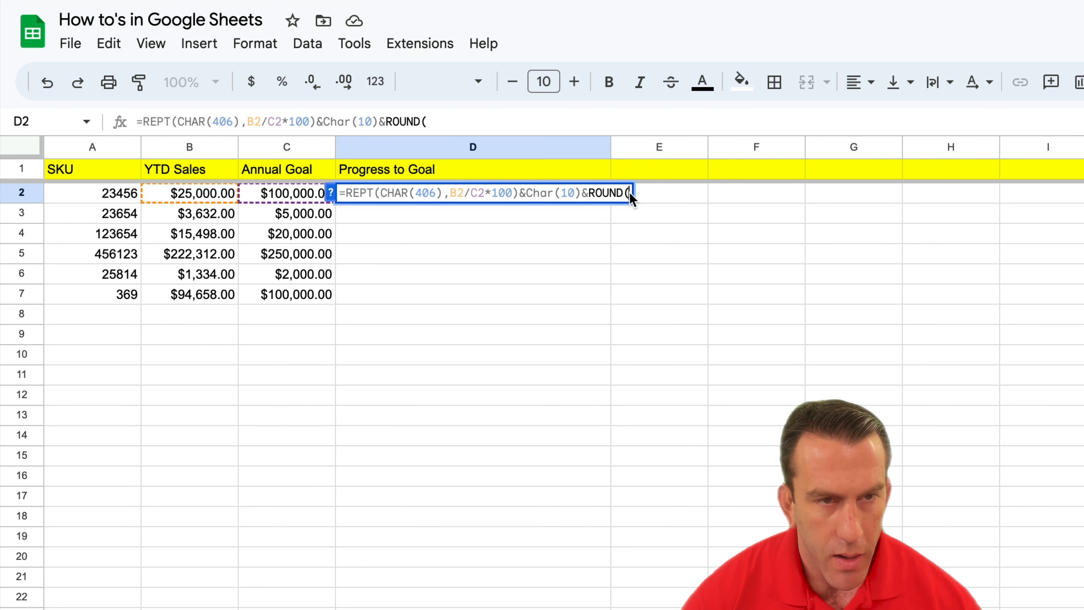
{"action": "key", "text": "ctrl+v"}
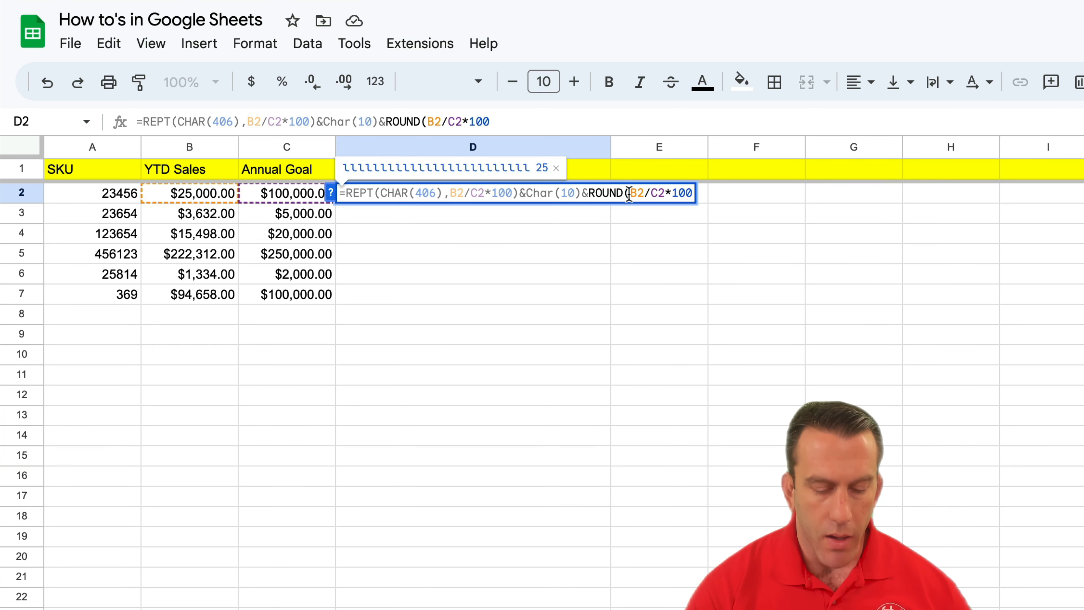
{"action": "type", "text": ","}
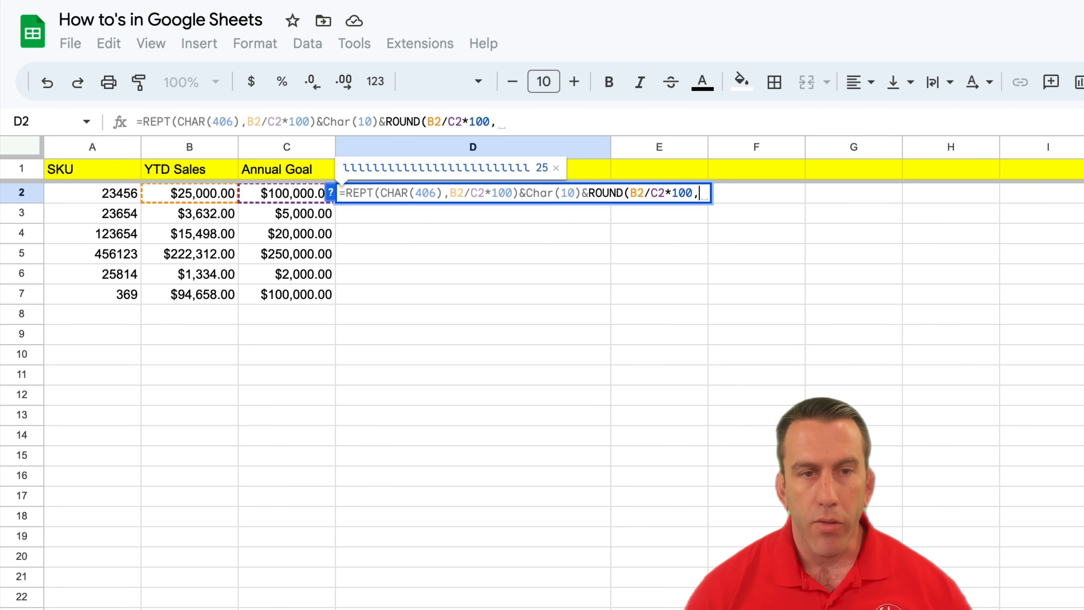
{"action": "type", "text": "2"}
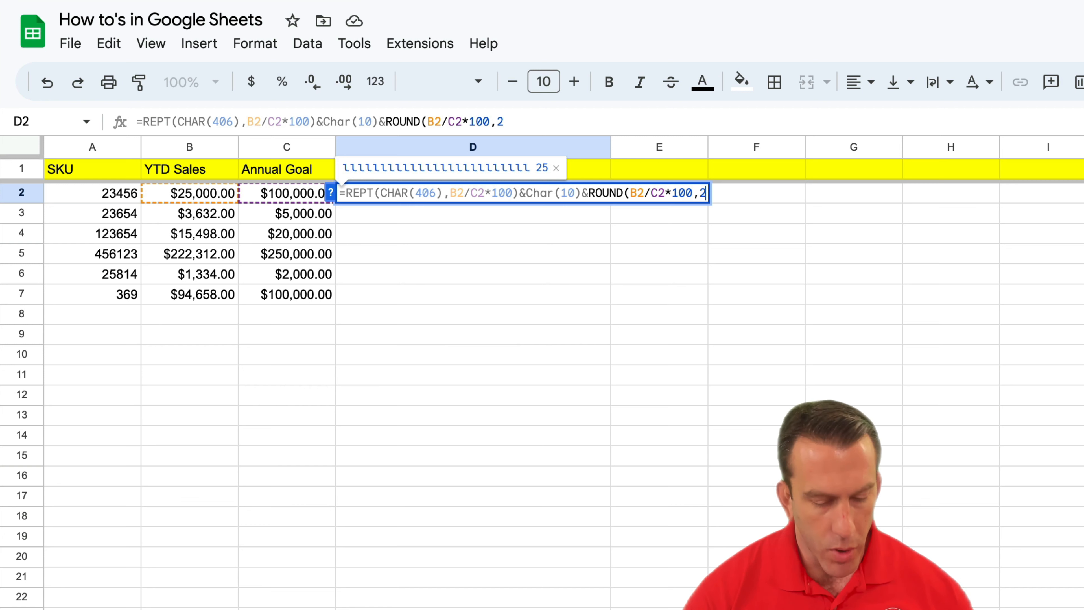
{"action": "type", "text": ")"}
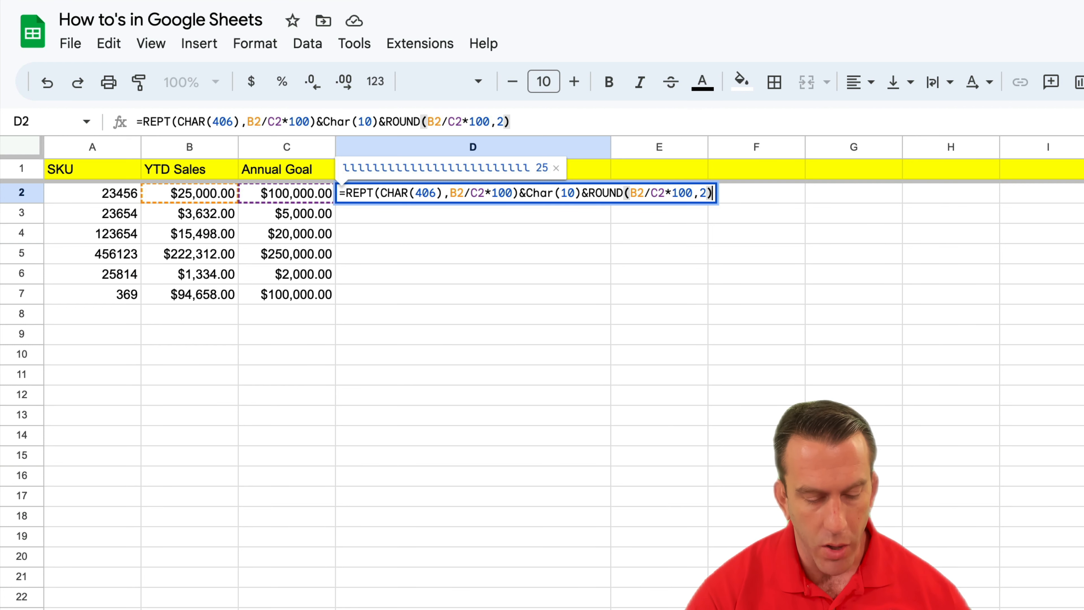
Append &"%" to D2's formula, commit it and reselect D2.
{"action": "type", "text": "&"}
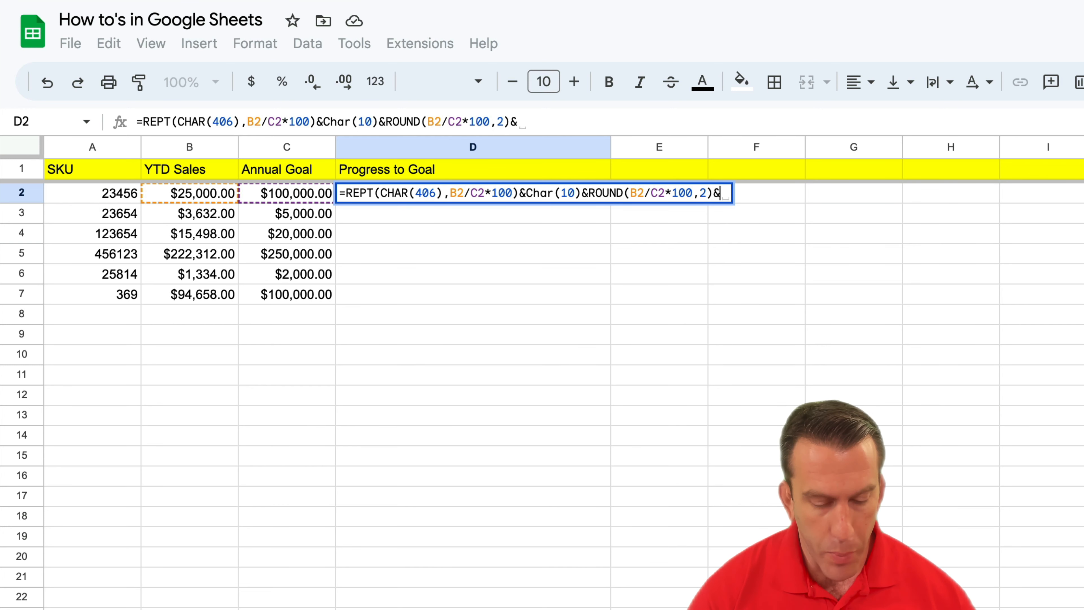
{"action": "type", "text": "\""}
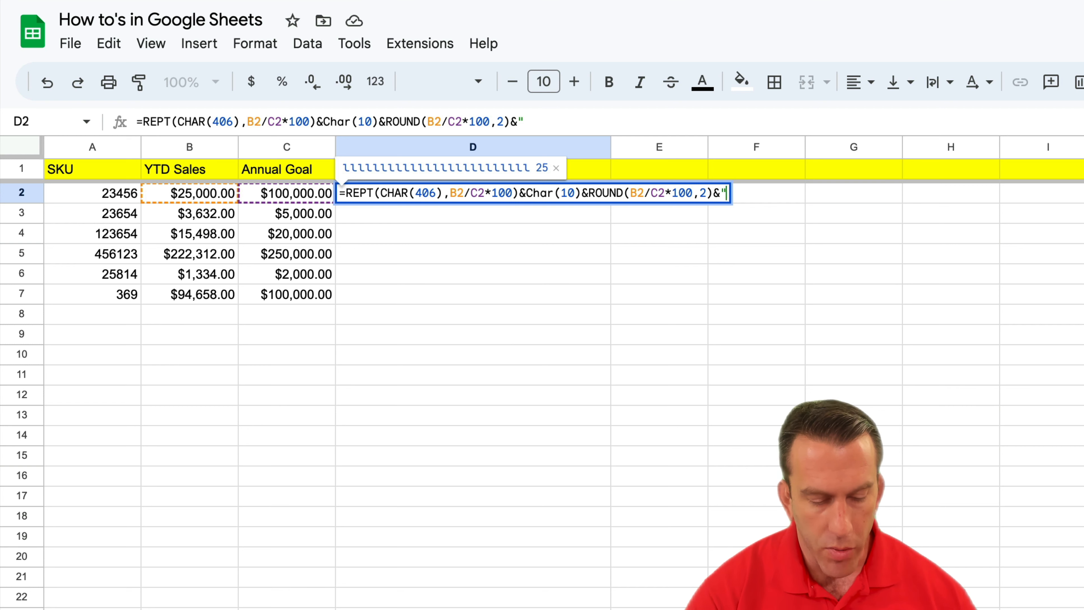
{"action": "type", "text": "%\""}
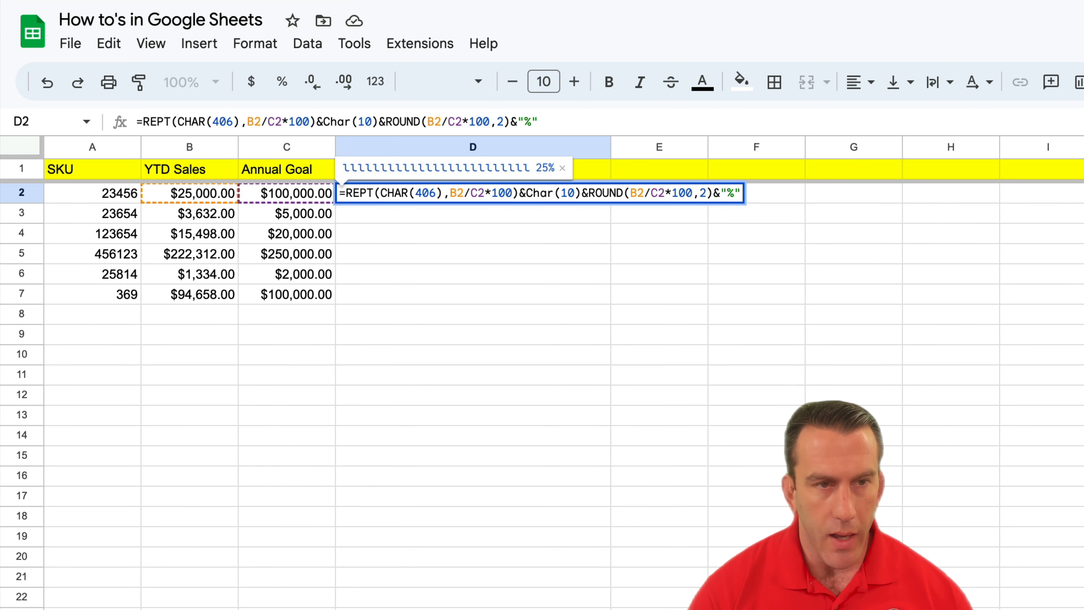
{"action": "key", "text": "Return"}
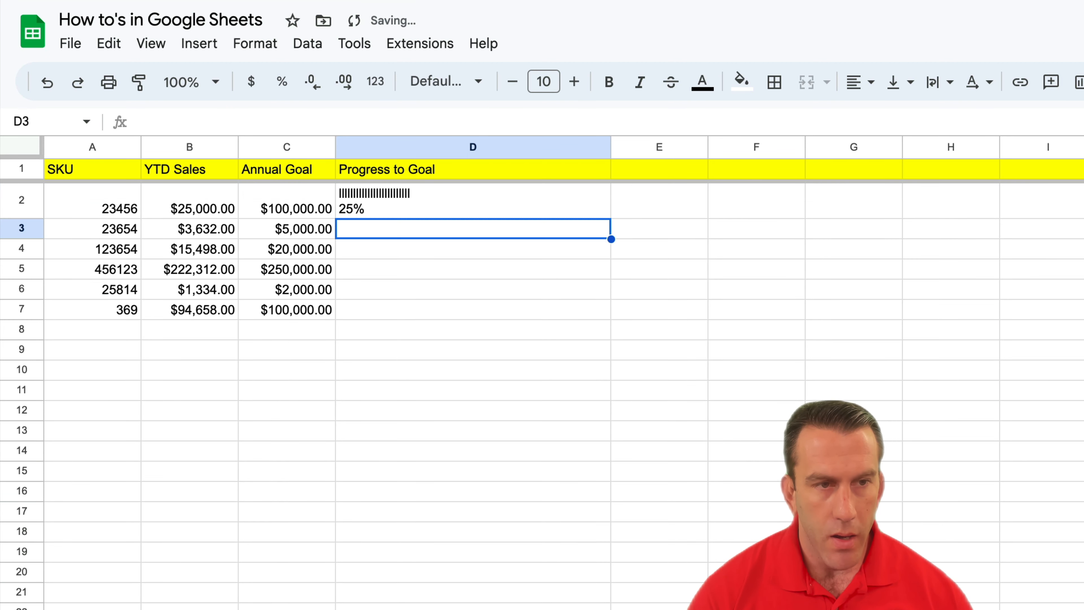
{"action": "left_click", "coordinate": [472, 206]}
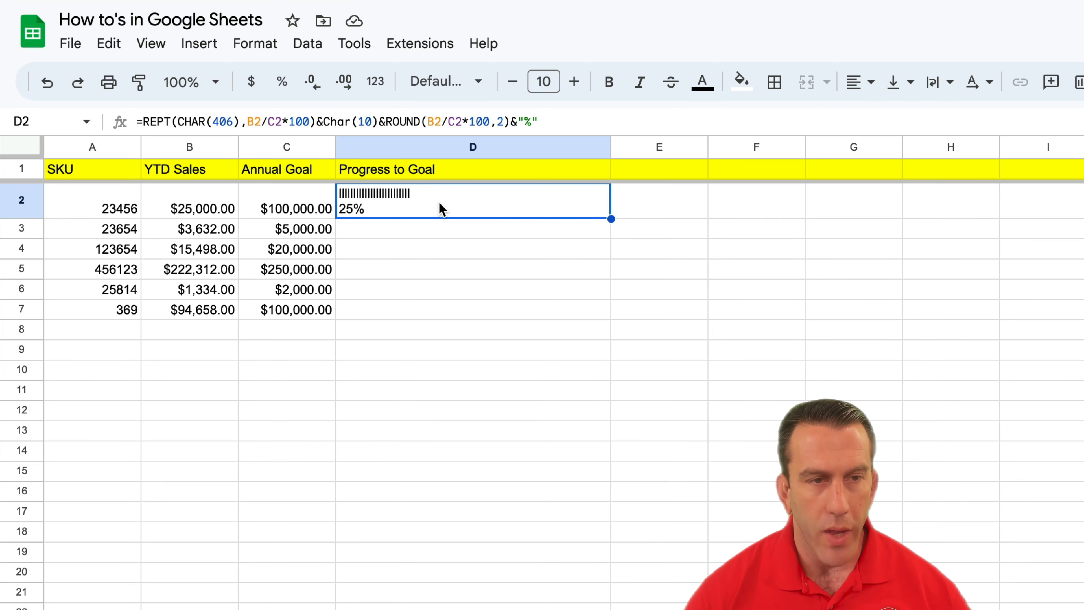
Enter =B2/C2 in E2 and accept the suggested autofill down to E7.
{"action": "left_click", "coordinate": [654, 213]}
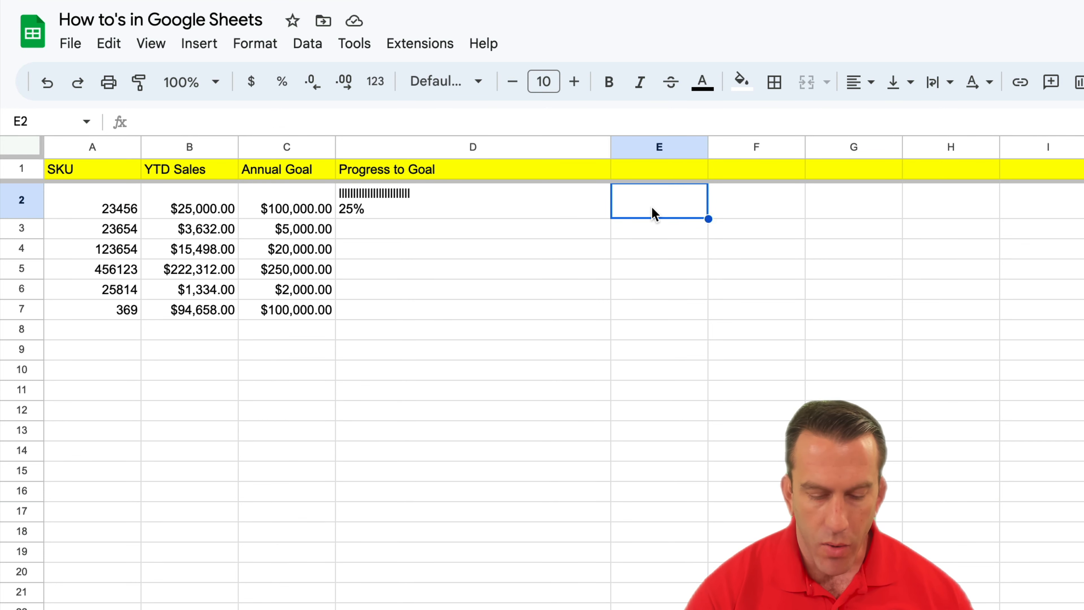
{"action": "type", "text": "="}
{"action": "left_click", "coordinate": [212, 205]}
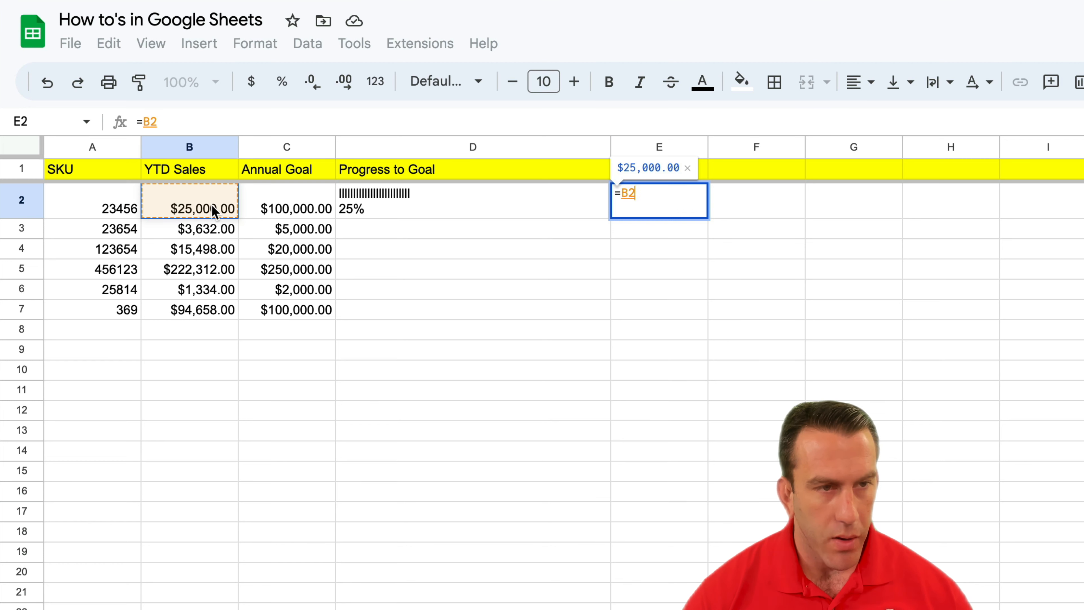
{"action": "type", "text": "/"}
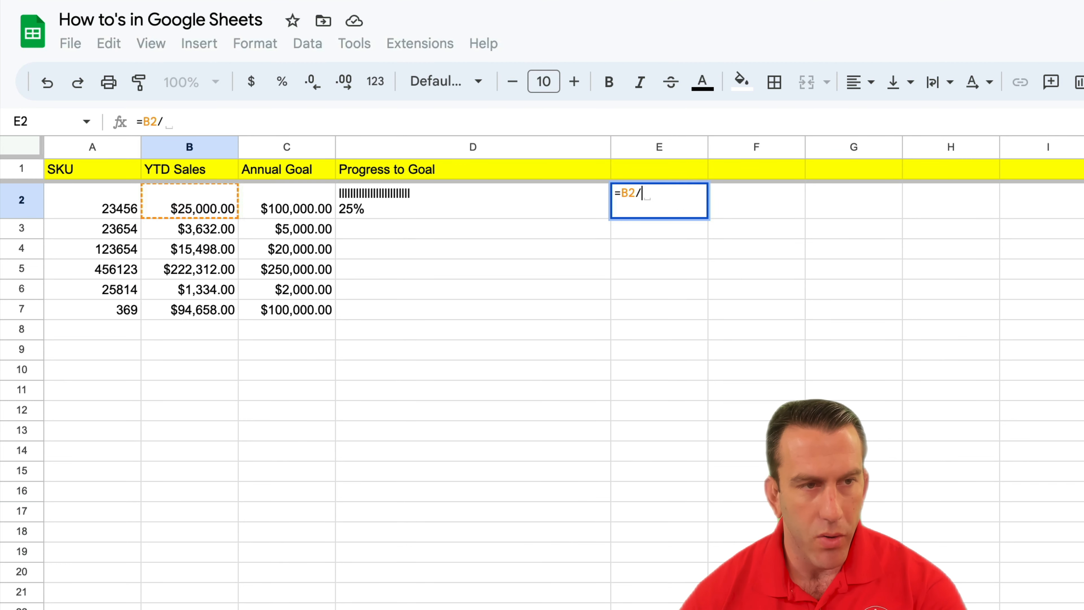
{"action": "left_click", "coordinate": [258, 207]}
{"action": "key", "text": "Return"}
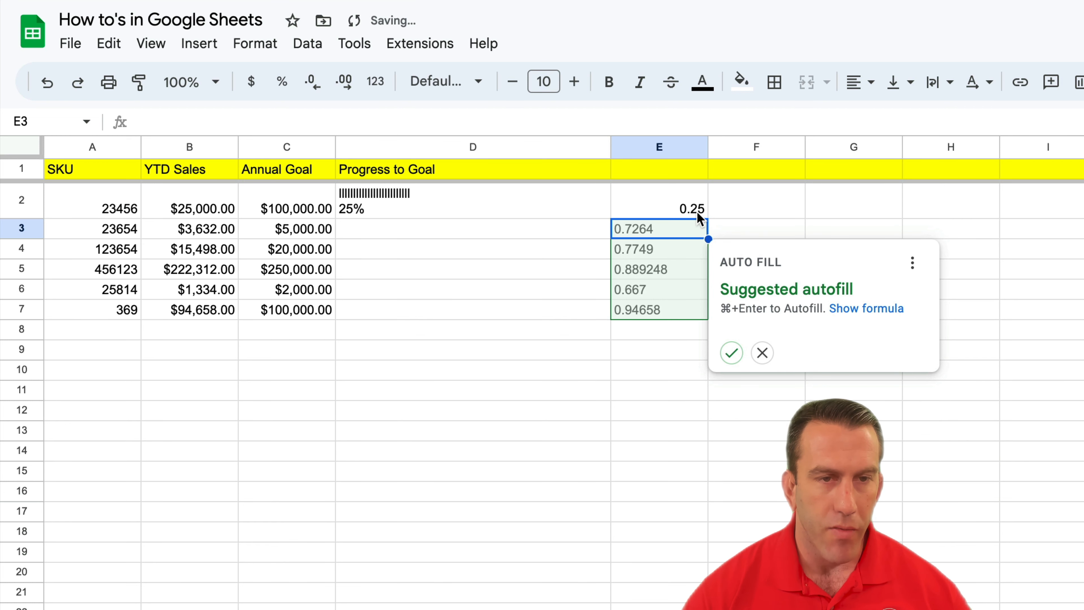
{"action": "left_click", "coordinate": [731, 352]}
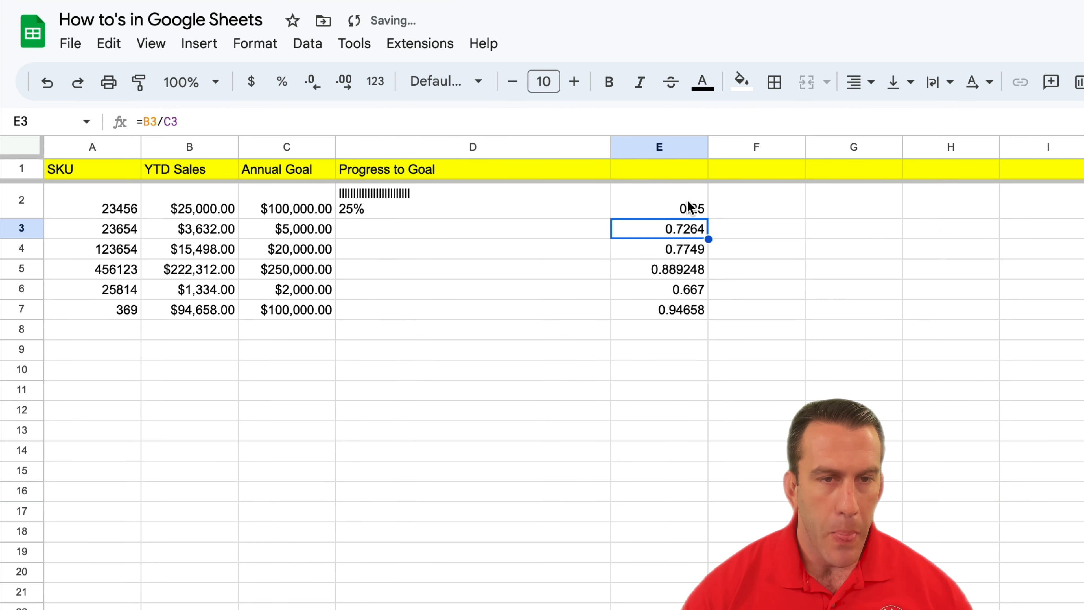
Format column E as percentages.
{"action": "left_click", "coordinate": [674, 147]}
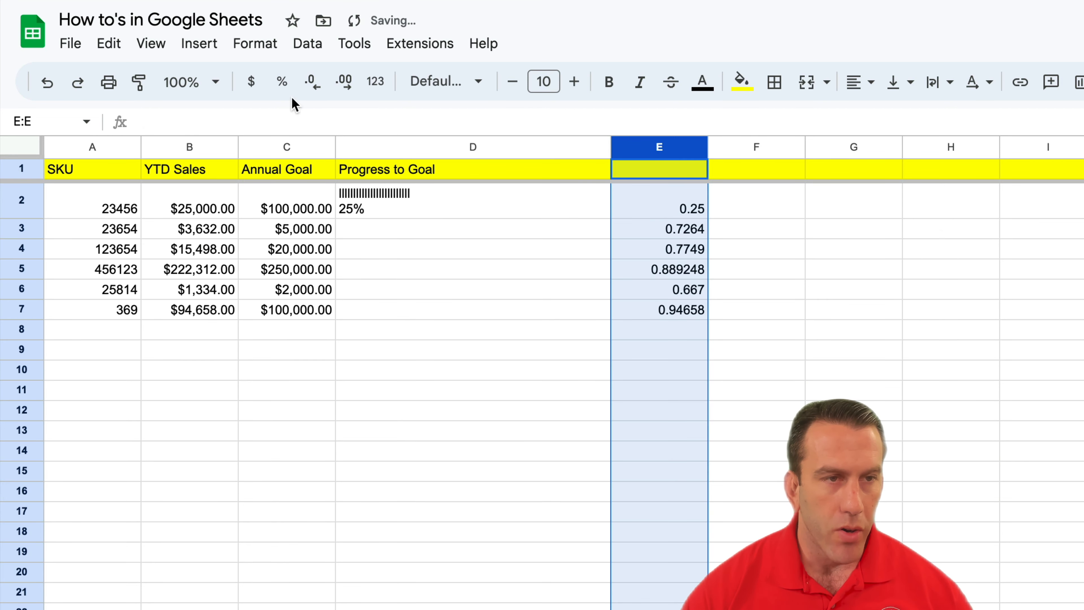
{"action": "left_click", "coordinate": [282, 81]}
{"action": "left_click", "coordinate": [768, 290]}
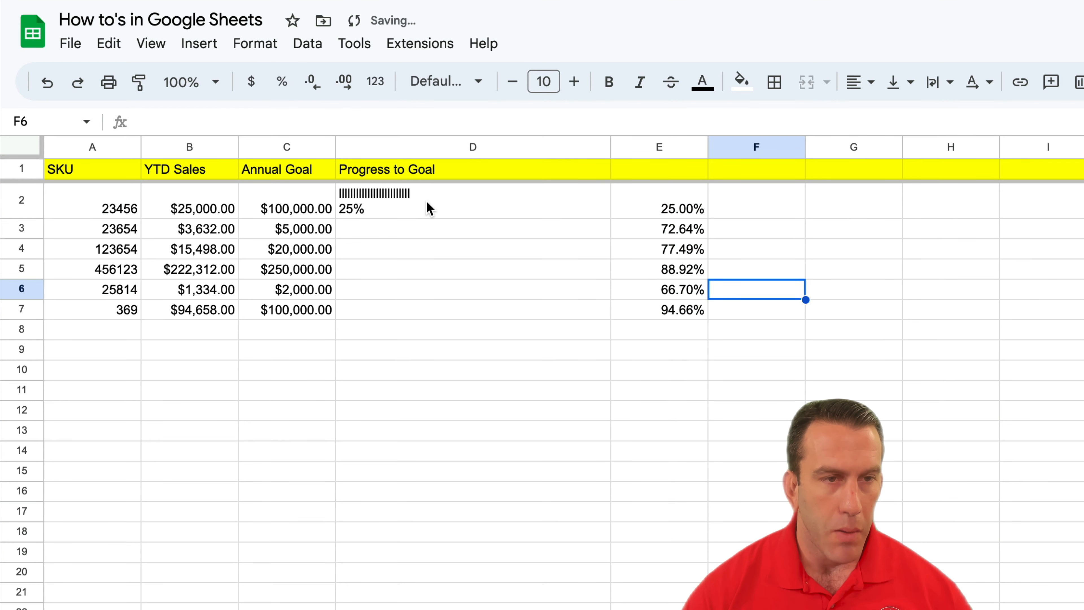
Fill D2's progress-bar formula down through D7.
{"action": "left_click", "coordinate": [429, 208]}
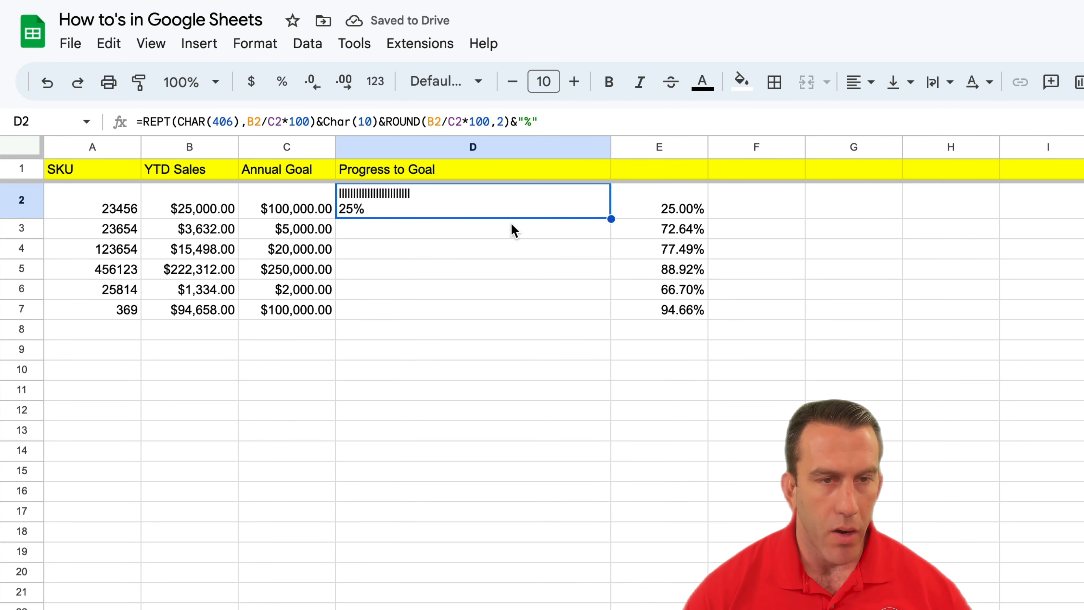
{"action": "left_click_drag", "start_coordinate": [611, 218], "coordinate": [608, 309]}
{"action": "left_click", "coordinate": [955, 318]}
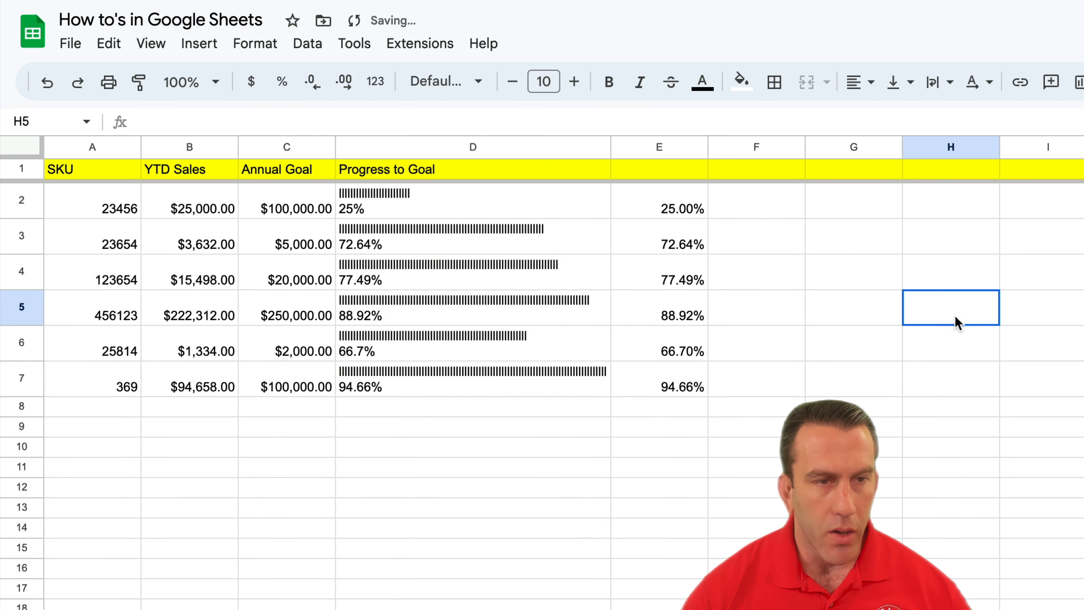